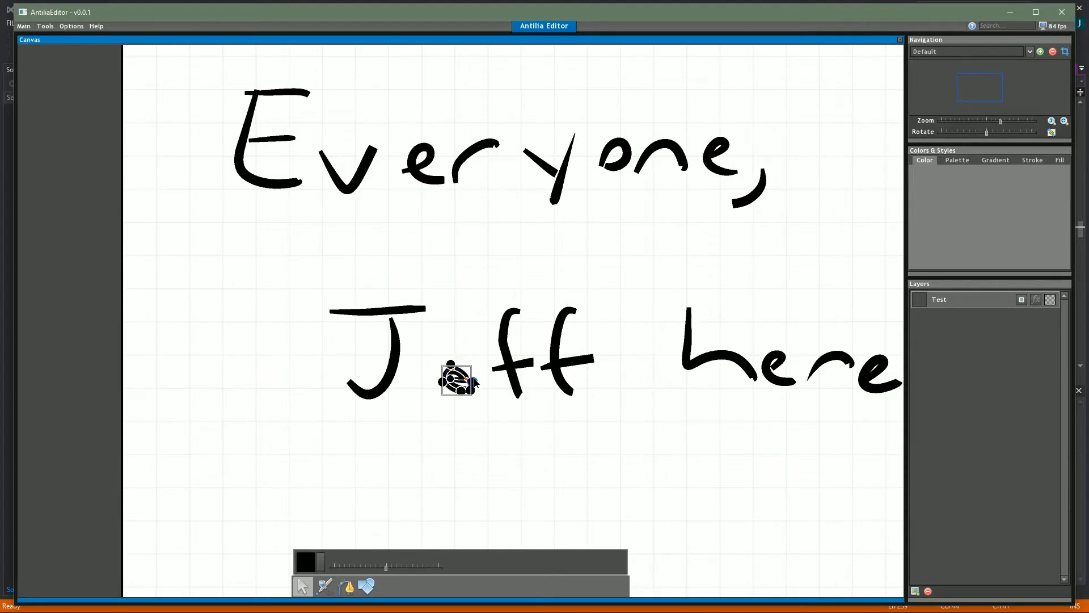
# - Reshape the handwritten letter "h" by moving its bottom anchor point and toggling that point between corner and smooth
pyautogui.click(451, 437)
pyautogui.click(687, 379)
pyautogui.moveTo(681, 390); pyautogui.dragTo(682, 406)
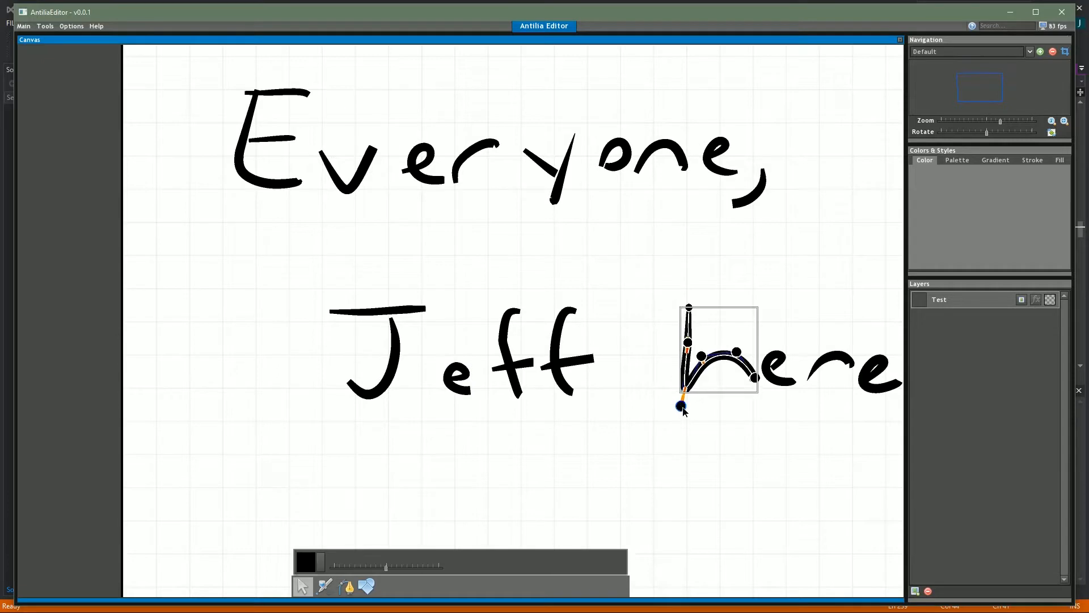
pyautogui.doubleClick(683, 408)
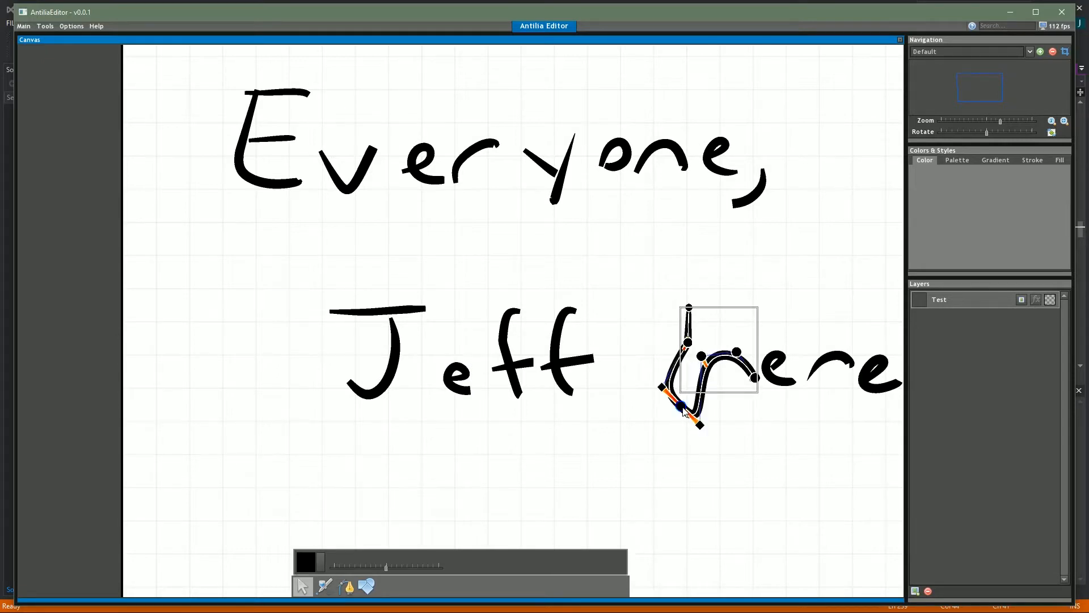
pyautogui.doubleClick(682, 408)
pyautogui.moveTo(682, 407); pyautogui.dragTo(688, 399)
pyautogui.click(686, 423)
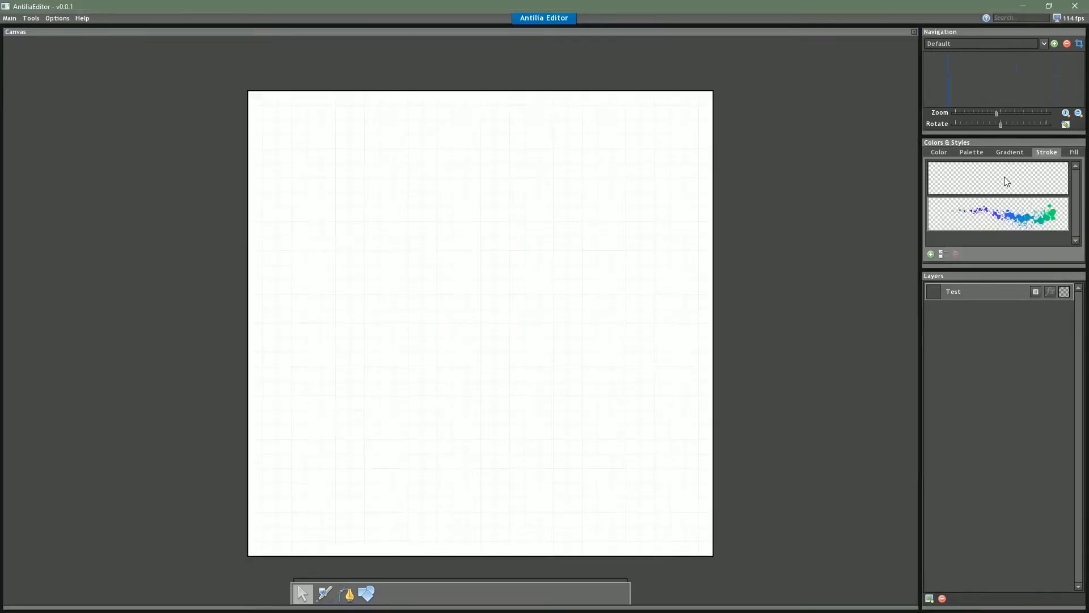
# - Add a Texture Pen to the empty stroke style and assign it the jl_rock2 texture from the brushes folder
pyautogui.doubleClick(1006, 181)
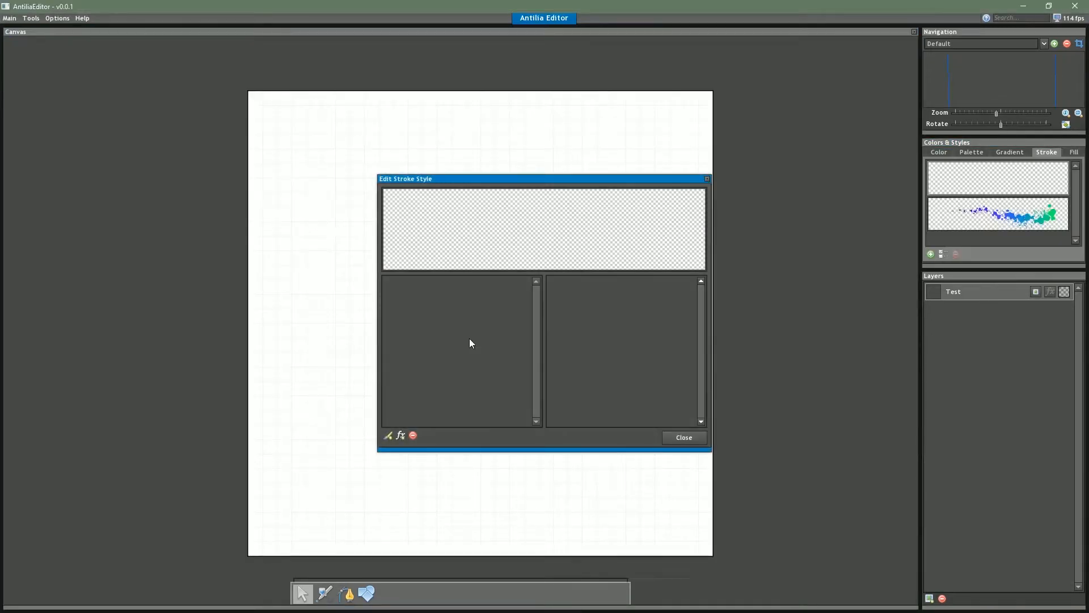
pyautogui.click(387, 436)
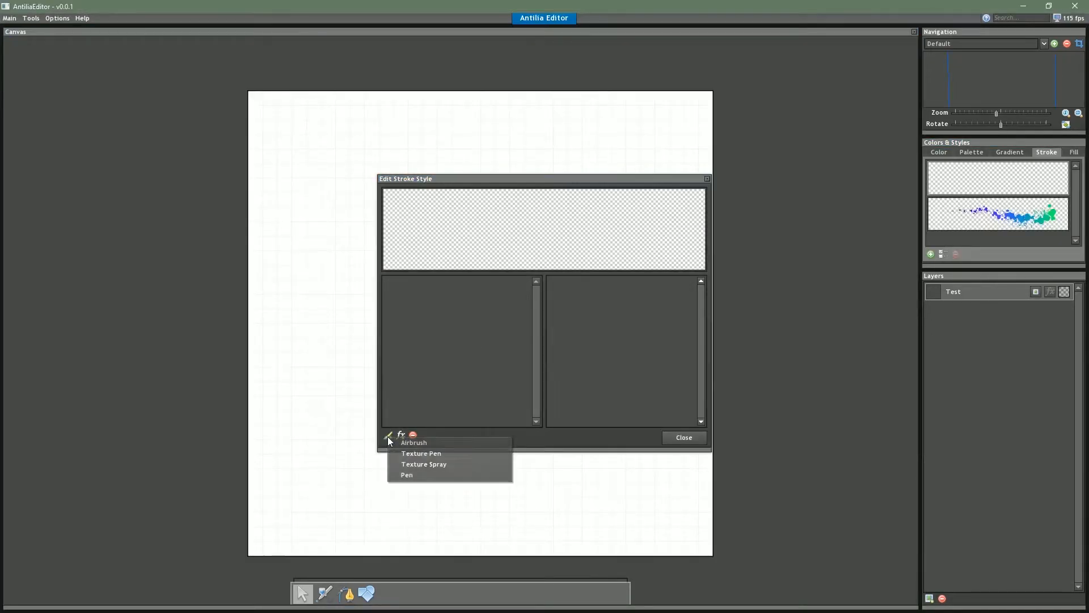
pyautogui.click(421, 453)
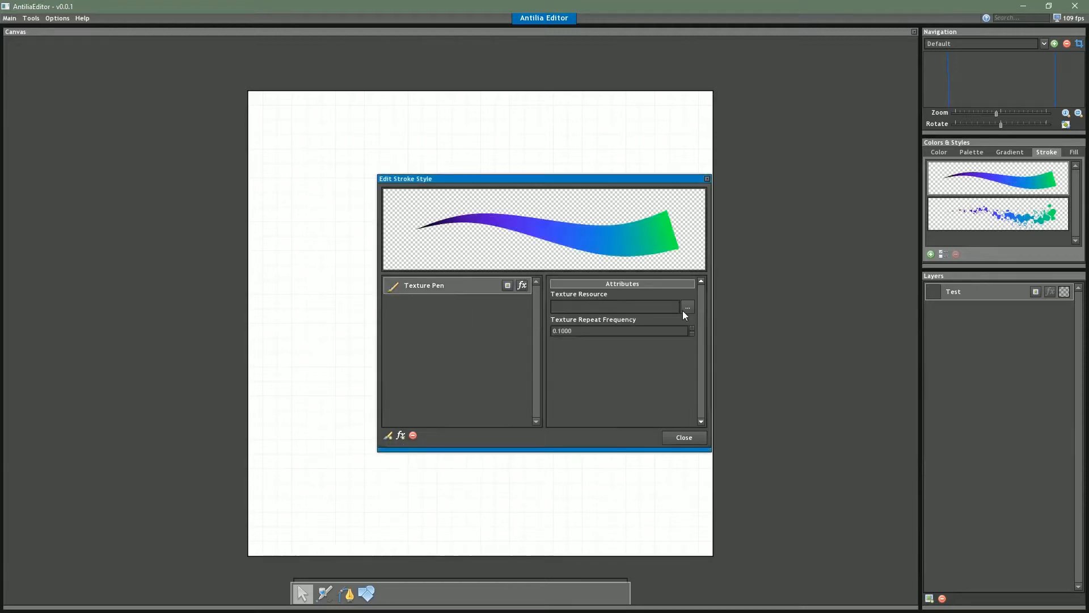
pyautogui.click(688, 307)
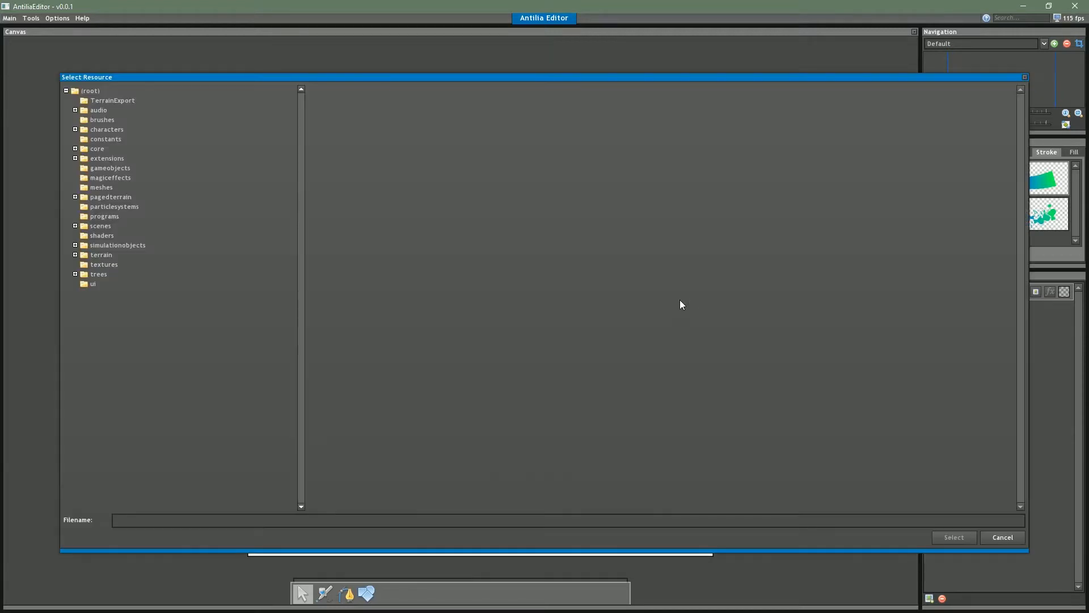
pyautogui.click(102, 120)
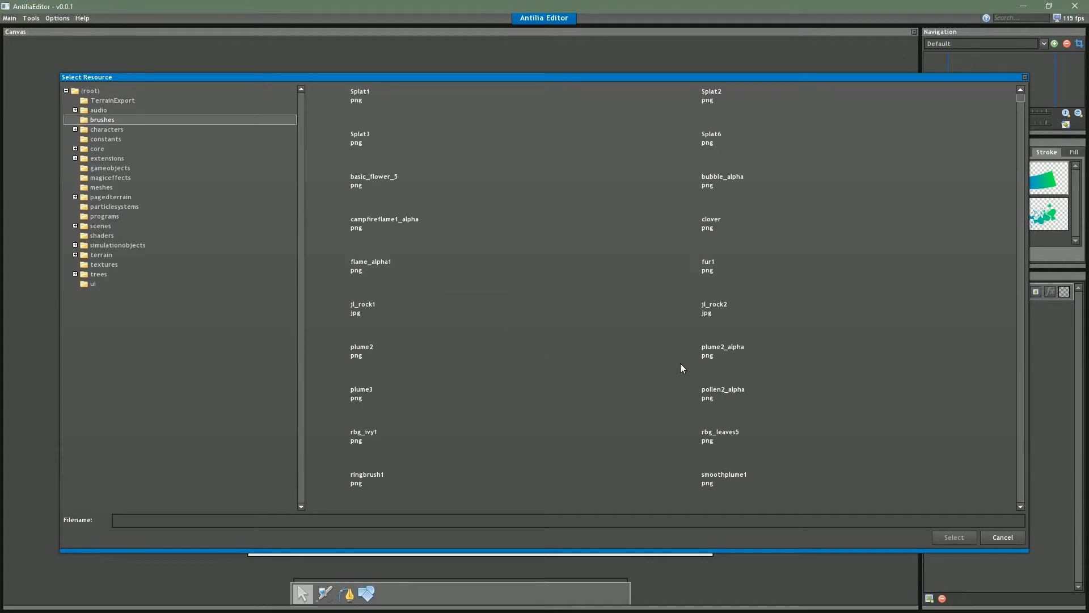
pyautogui.click(737, 304)
pyautogui.click(962, 537)
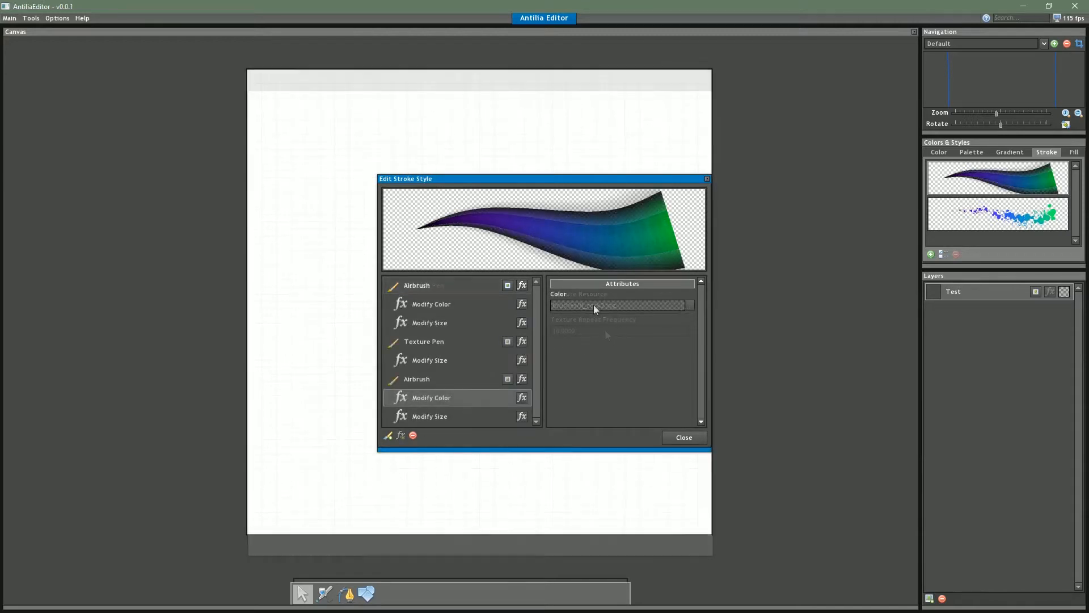
# - View the first Airbrush's attributes and open the Texture Pen's texture repeat frequency for editing
pyautogui.click(423, 285)
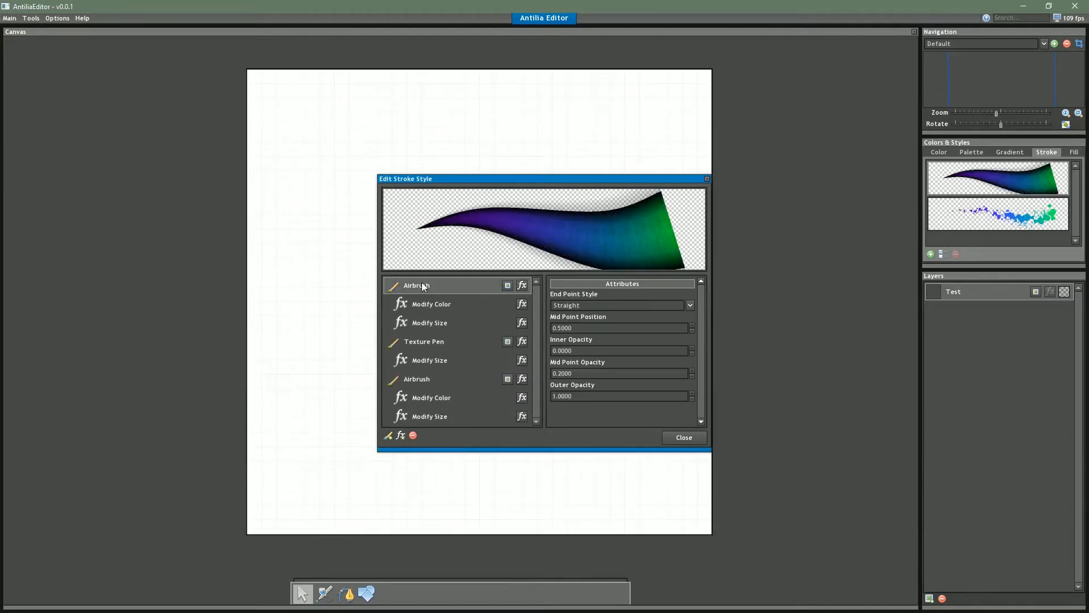
pyautogui.click(438, 347)
pyautogui.moveTo(600, 329); pyautogui.dragTo(550, 340)
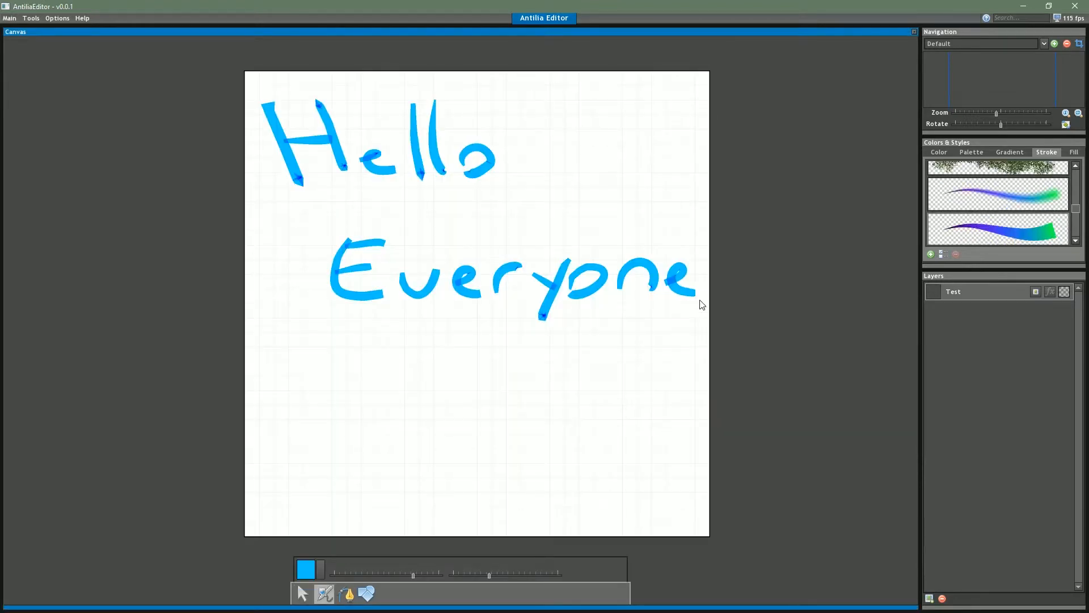
# - Handwrite a comma after "Everyone" and a first name in blue brush strokes on the line below
pyautogui.moveTo(703, 299); pyautogui.dragTo(682, 318)
pyautogui.moveTo(305, 364); pyautogui.dragTo(395, 357)
pyautogui.moveTo(345, 368)
pyautogui.mouseDown()
pyautogui.moveTo(362, 390)
pyautogui.moveTo(317, 416)
pyautogui.mouseUp()
pyautogui.moveTo(406, 391)
pyautogui.mouseDown()
pyautogui.moveTo(392, 403)
pyautogui.moveTo(426, 416)
pyautogui.mouseUp()
pyautogui.moveTo(452, 362); pyautogui.dragTo(449, 418)
pyautogui.moveTo(492, 364); pyautogui.dragTo(485, 419)
pyautogui.moveTo(465, 398); pyautogui.dragTo(511, 395)
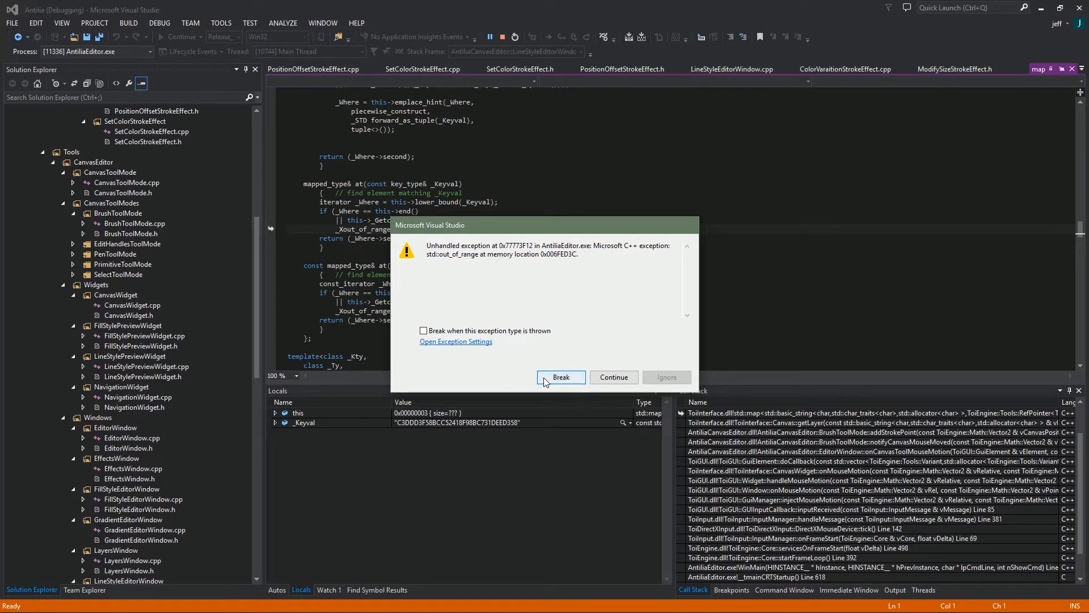
# - Continue running the editor past the unhandled exception in Visual Studio
pyautogui.click(594, 378)
pyautogui.click(613, 377)
pyautogui.click(575, 255)
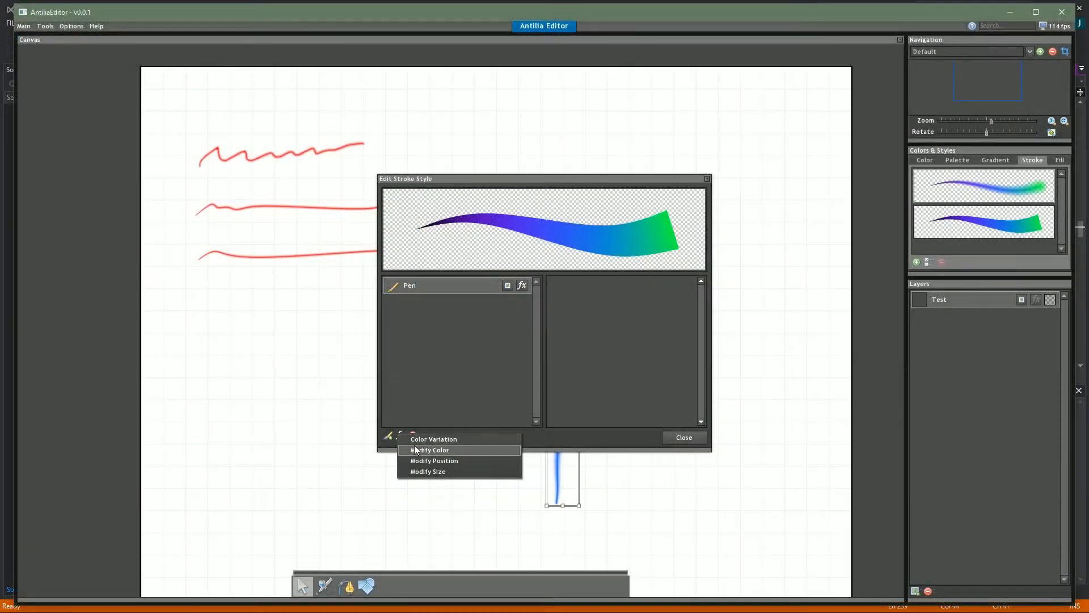
# - Add a Modify Position effect to the Pen stroke style with a random variation of 5 in both directions
pyautogui.click(431, 462)
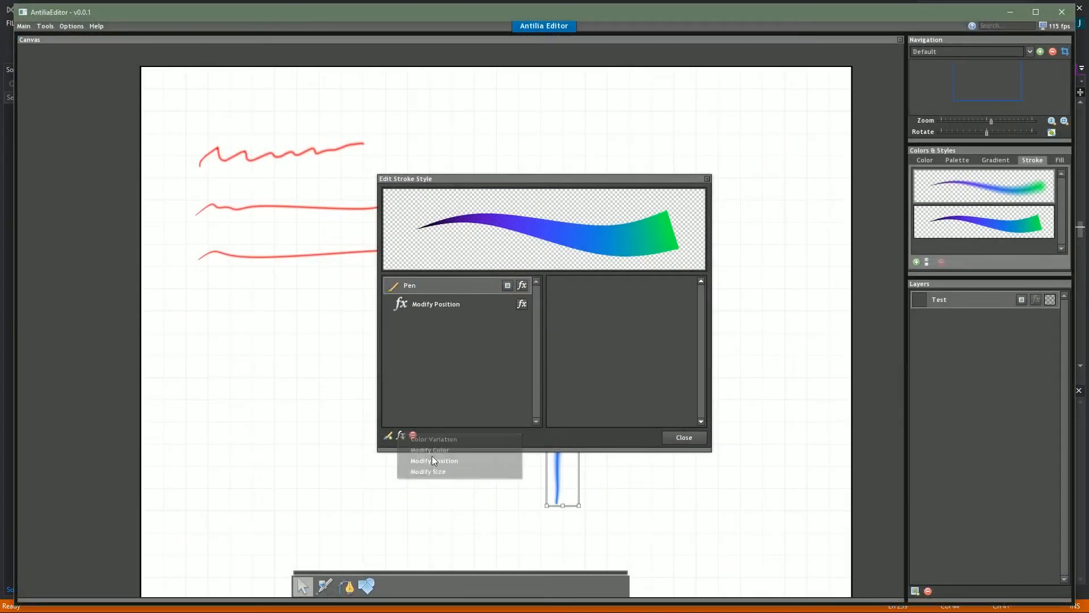
pyautogui.write('5')
pyautogui.press('Tab')
pyautogui.write('5')
pyautogui.press('Return')
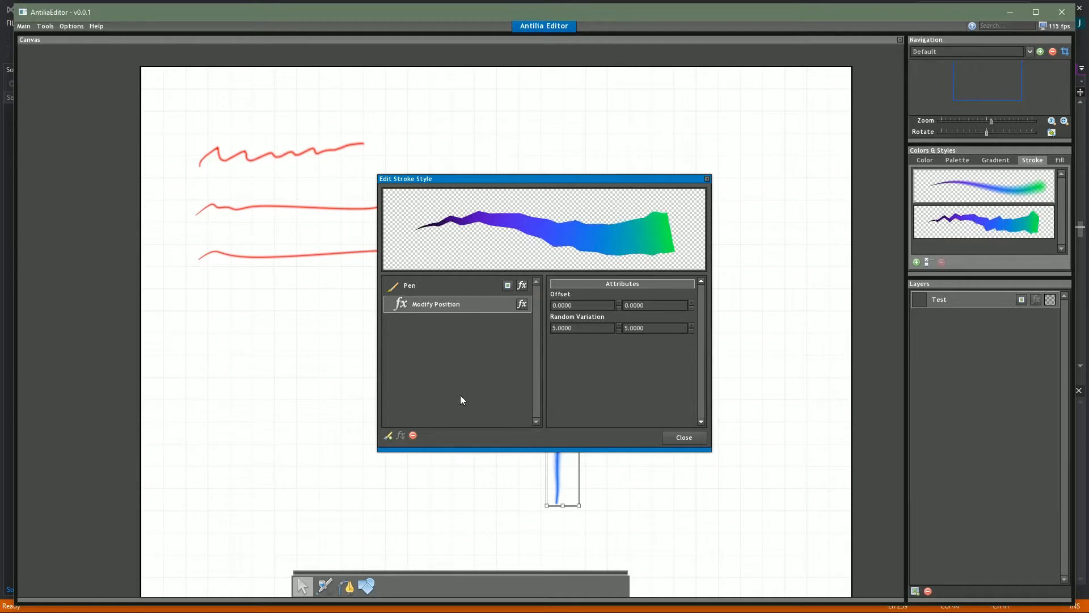
# - Add a Modify Size effect to the Pen and set its operation to Multiply-Random
pyautogui.click(401, 435)
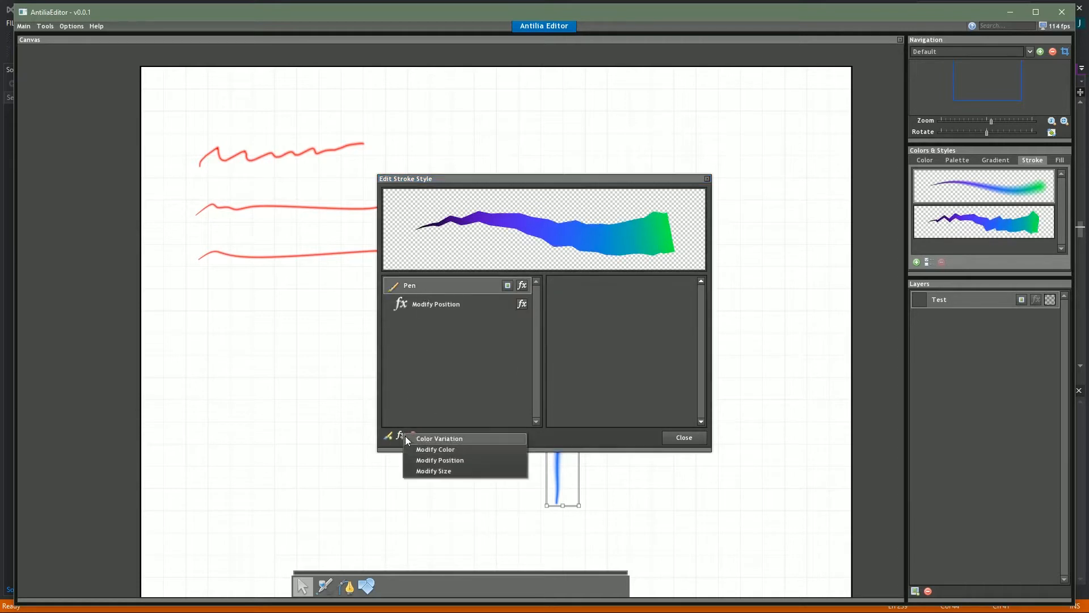
pyautogui.click(437, 471)
pyautogui.click(438, 305)
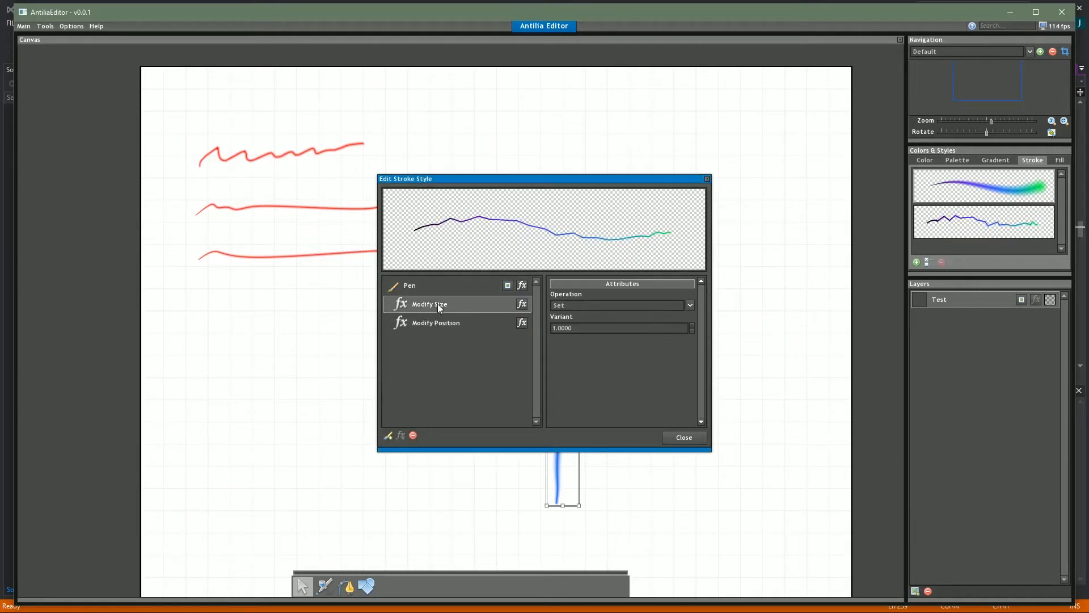
pyautogui.click(590, 306)
pyautogui.click(579, 345)
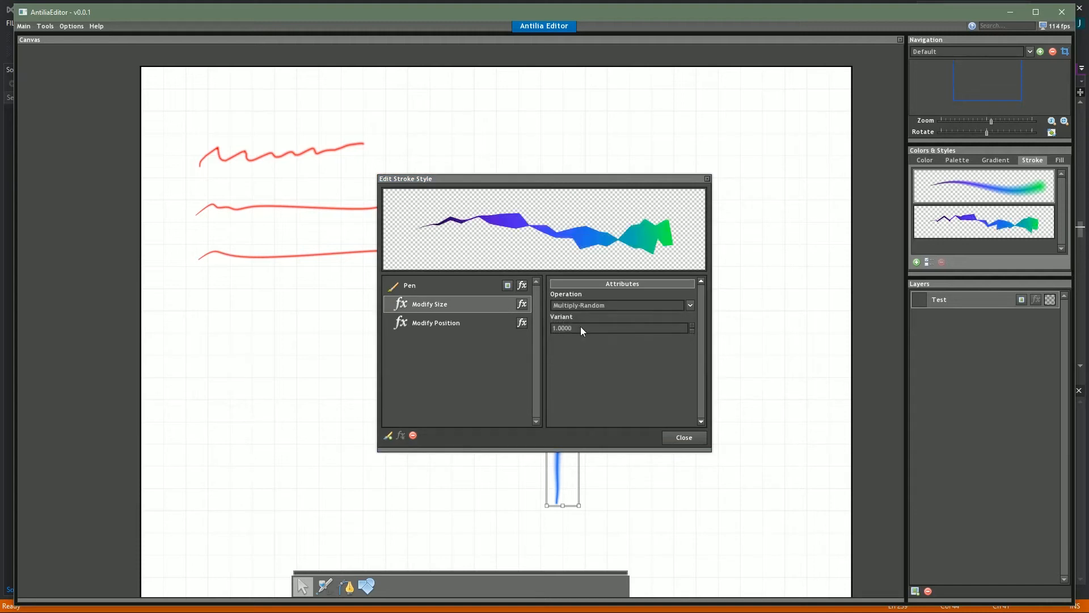
# - Adjust the variant of the Modify Size effect in increments and close the stroke style editor
pyautogui.click(581, 329)
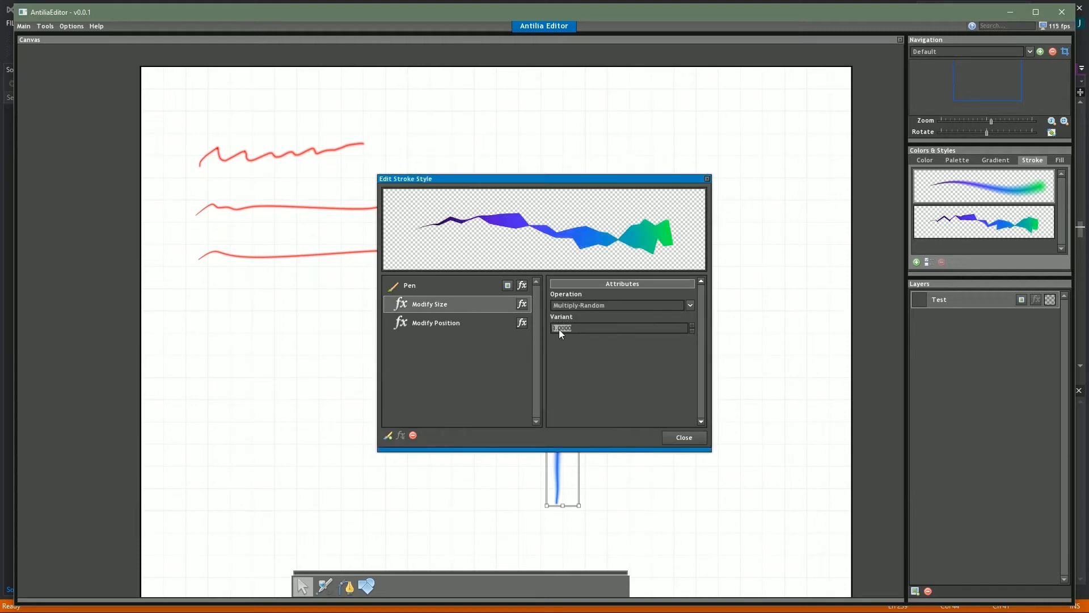
pyautogui.click(692, 330)
pyautogui.click(693, 330)
pyautogui.click(693, 330)
pyautogui.click(692, 330)
pyautogui.click(692, 331)
pyautogui.click(693, 330)
pyautogui.click(693, 330)
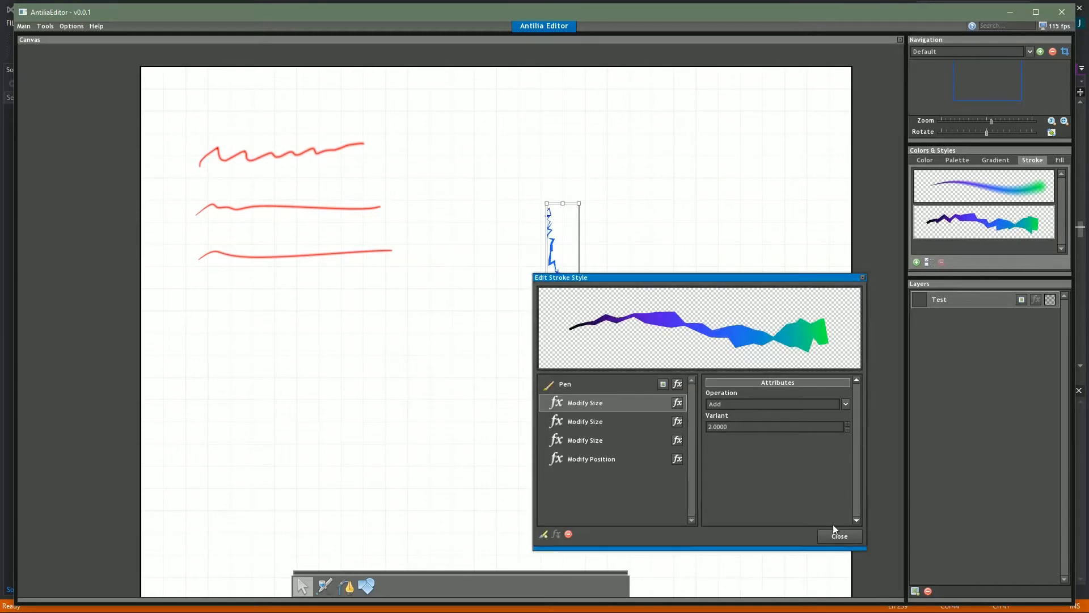
pyautogui.click(839, 536)
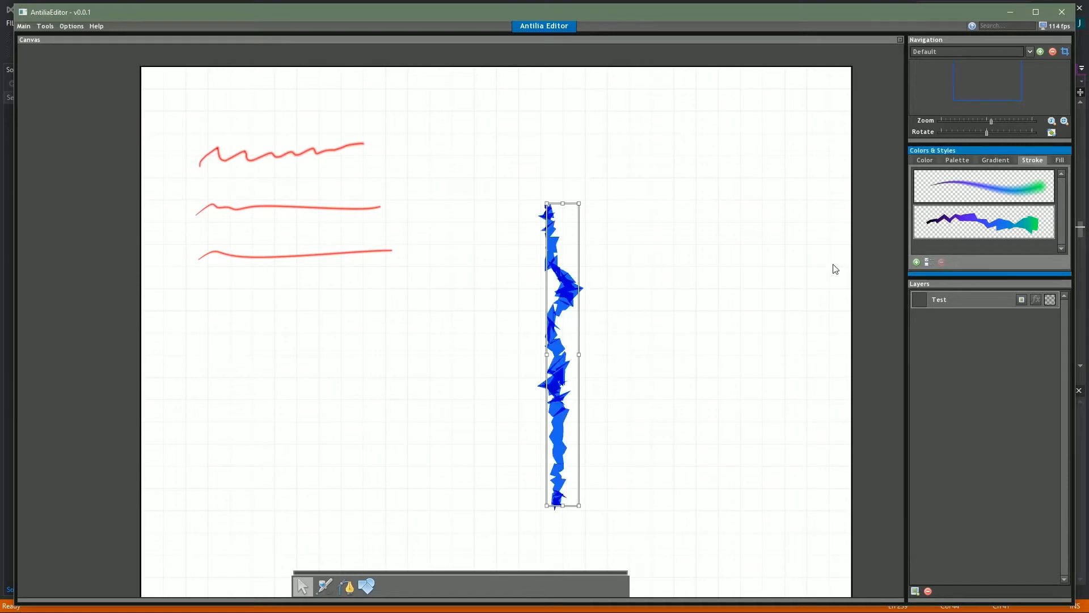
# - Shift the jagged blue stroke slightly right and down, and pull one of its upper points upward
pyautogui.moveTo(550, 334); pyautogui.dragTo(600, 360)
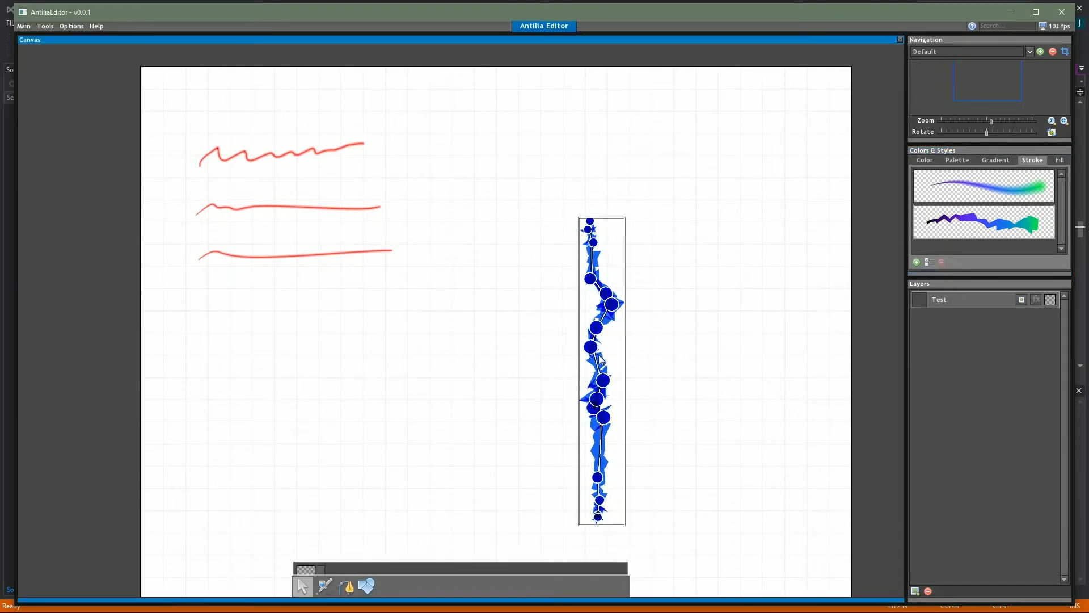
pyautogui.moveTo(596, 226); pyautogui.dragTo(602, 160)
# - Open the last stroke style for editing and assign brushes/campfireflame1_alpha.png as its Texture Spray texture
pyautogui.doubleClick(980, 227)
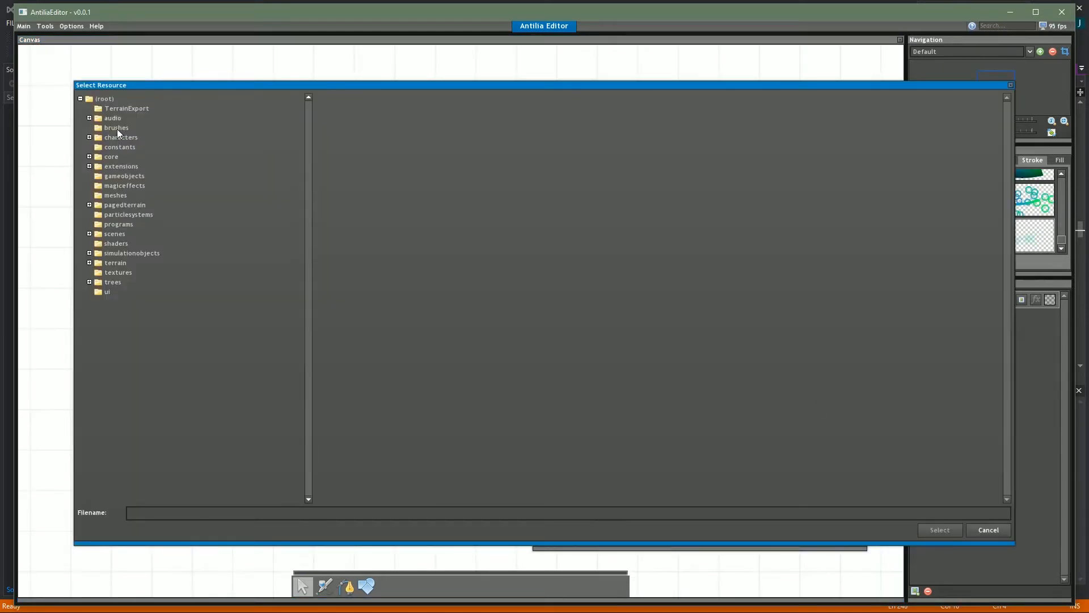
pyautogui.click(117, 129)
pyautogui.doubleClick(429, 230)
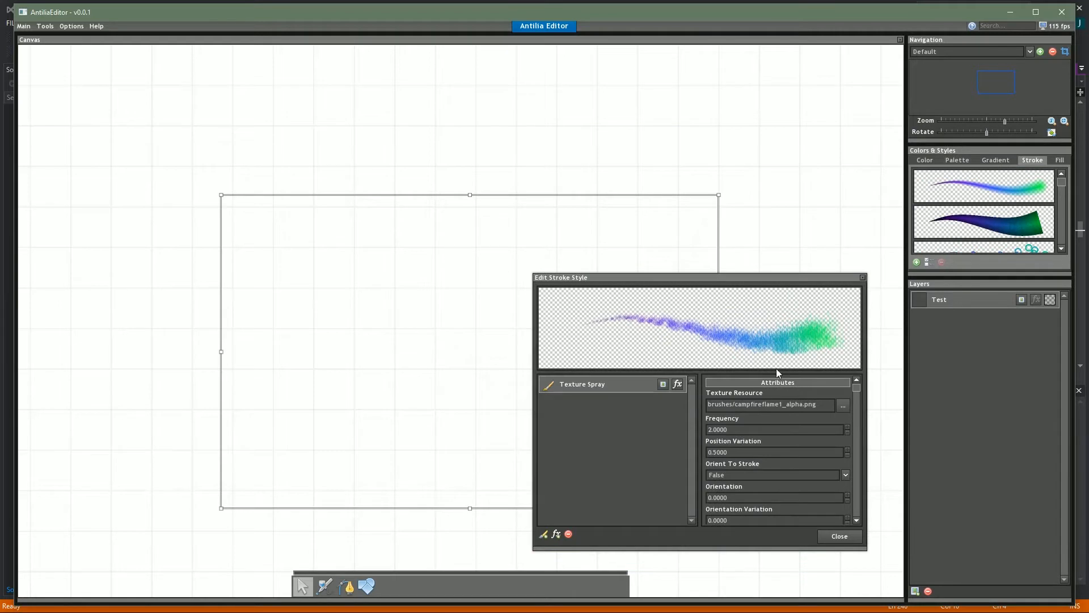
# - Set the Texture Spray's orientation variation to 3 and close the stroke style editor
pyautogui.click(743, 519)
pyautogui.write('3')
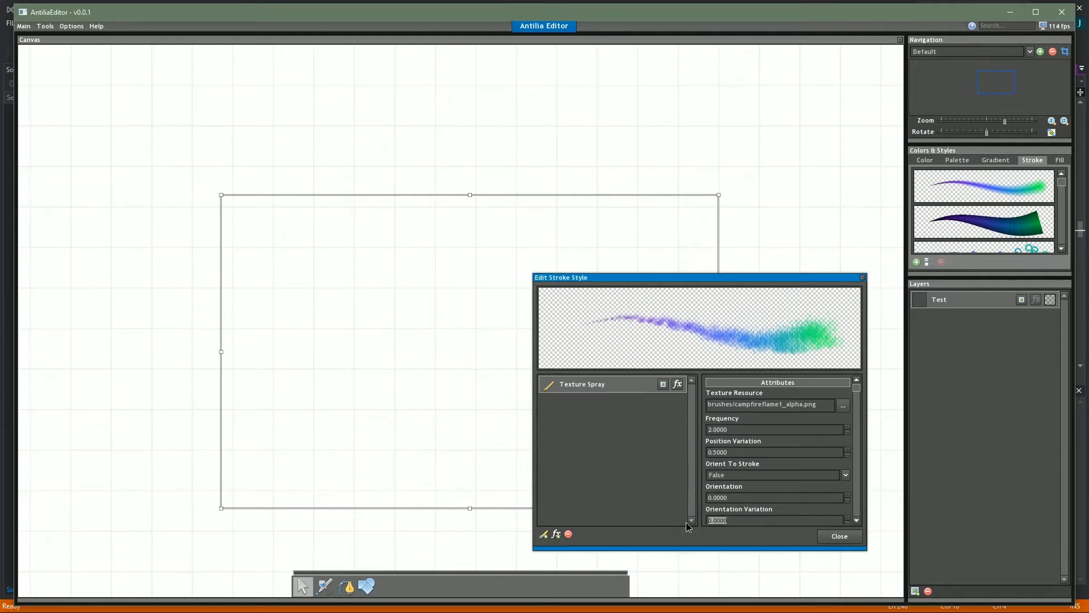
pyautogui.click(731, 501)
pyautogui.click(829, 537)
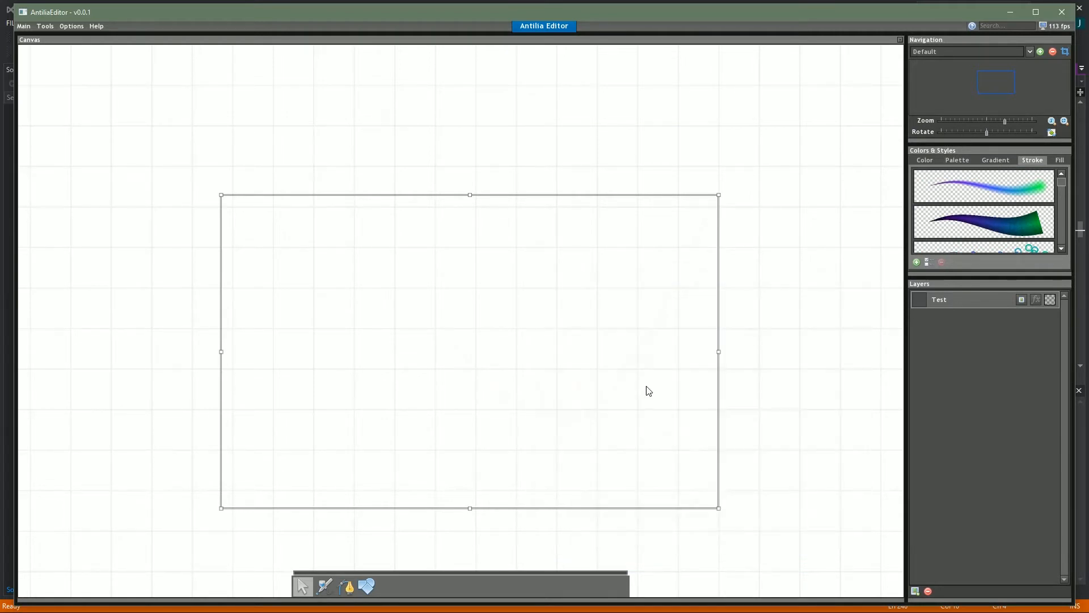
# - Apply the flame-textured spray stroke style to the selected curve
pyautogui.scroll(-5, 972, 221)
pyautogui.scroll(1, 971, 227)
pyautogui.click(966, 249)
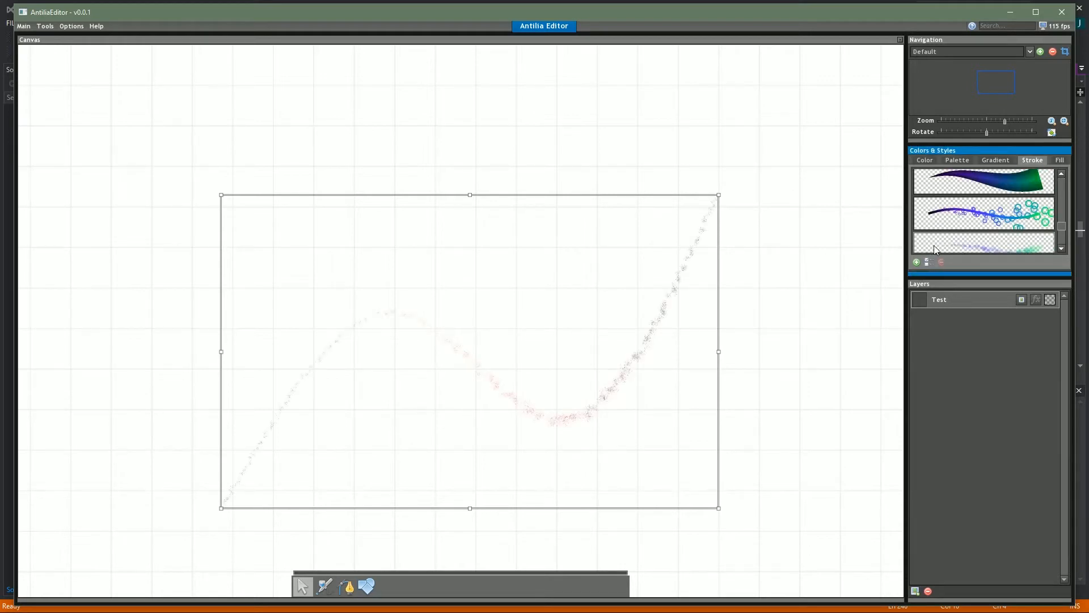
# - Enlarge the stroke size at the curve's two end points and its orange and red control points, and deselect the curve
pyautogui.click(486, 388)
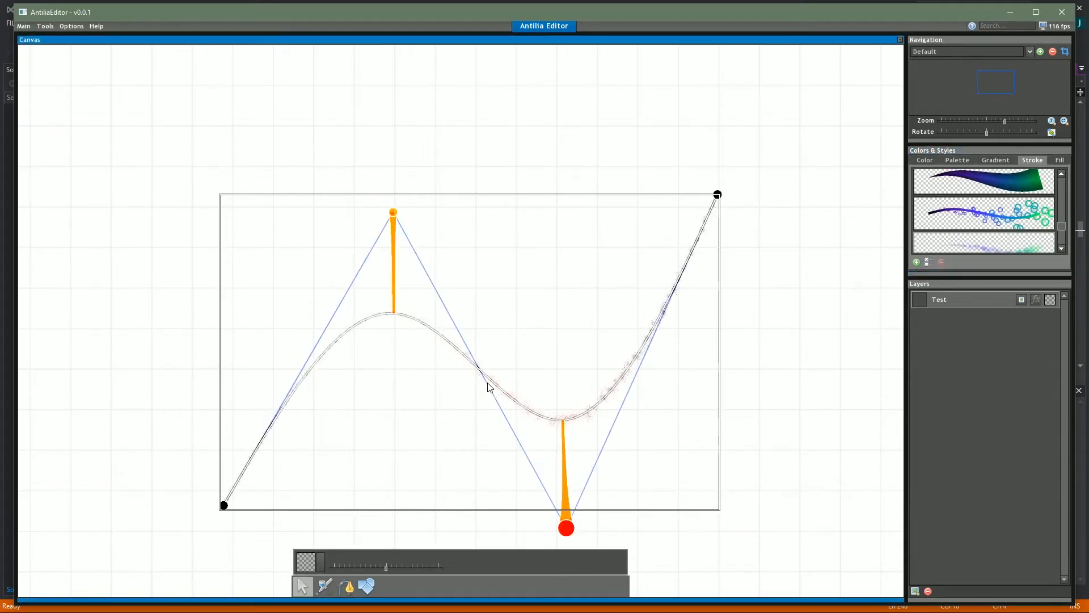
pyautogui.scroll(5, 399, 214)
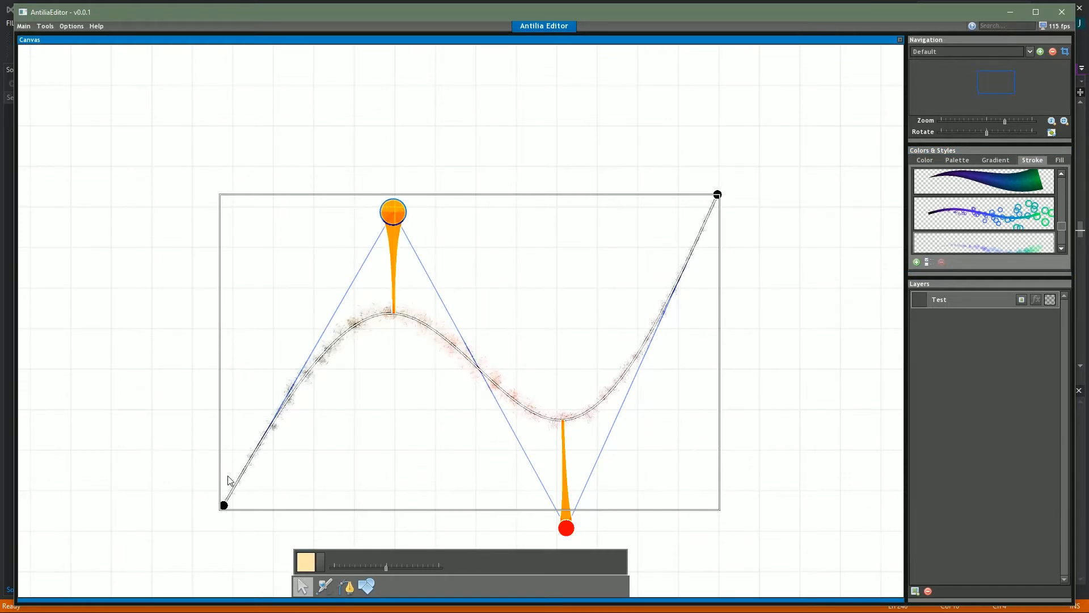
pyautogui.click(224, 506)
pyautogui.scroll(3, 224, 507)
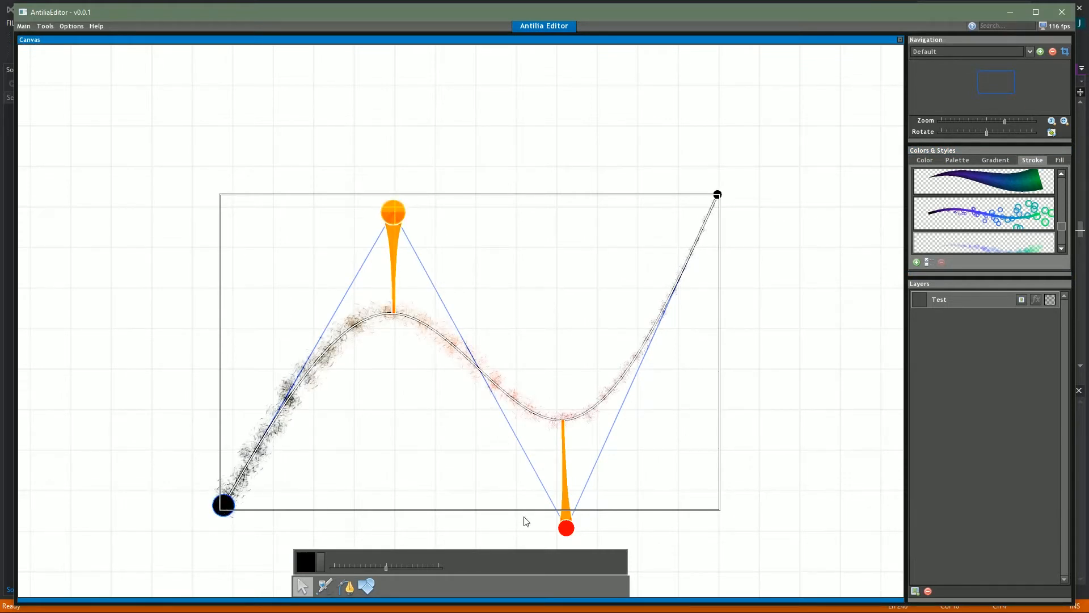
pyautogui.click(565, 527)
pyautogui.scroll(3, 566, 530)
pyautogui.scroll(1, 565, 530)
pyautogui.click(717, 195)
pyautogui.scroll(3, 717, 195)
pyautogui.scroll(3, 717, 196)
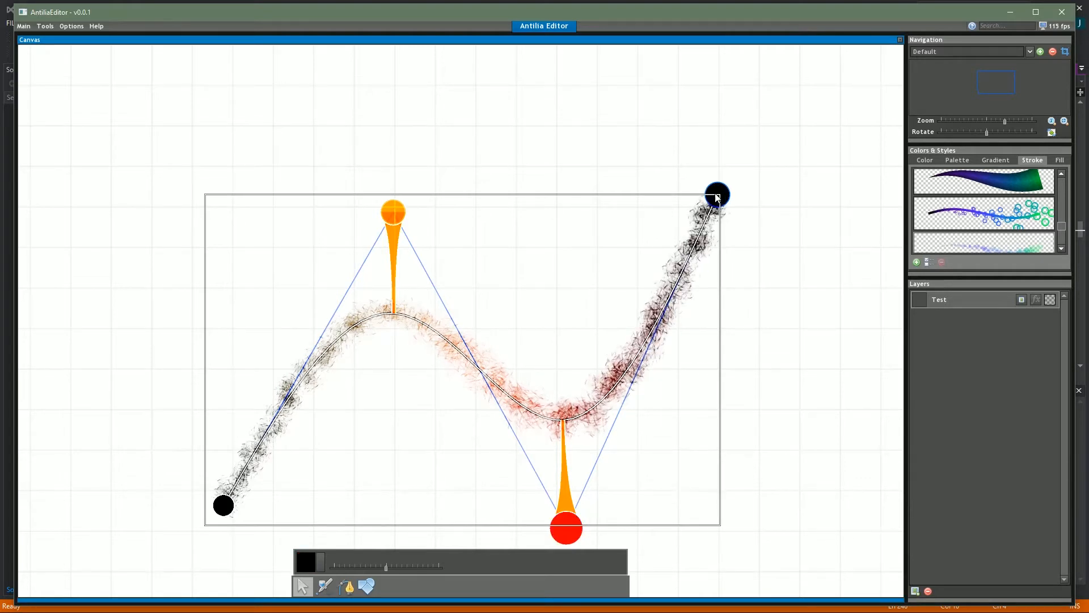
pyautogui.press('Escape')
pyautogui.click(793, 189)
# - Raise the curve's red control point well above the middle of the curve and leave point editing
pyautogui.click(651, 333)
pyautogui.doubleClick(607, 385)
pyautogui.moveTo(565, 527); pyautogui.dragTo(565, 312)
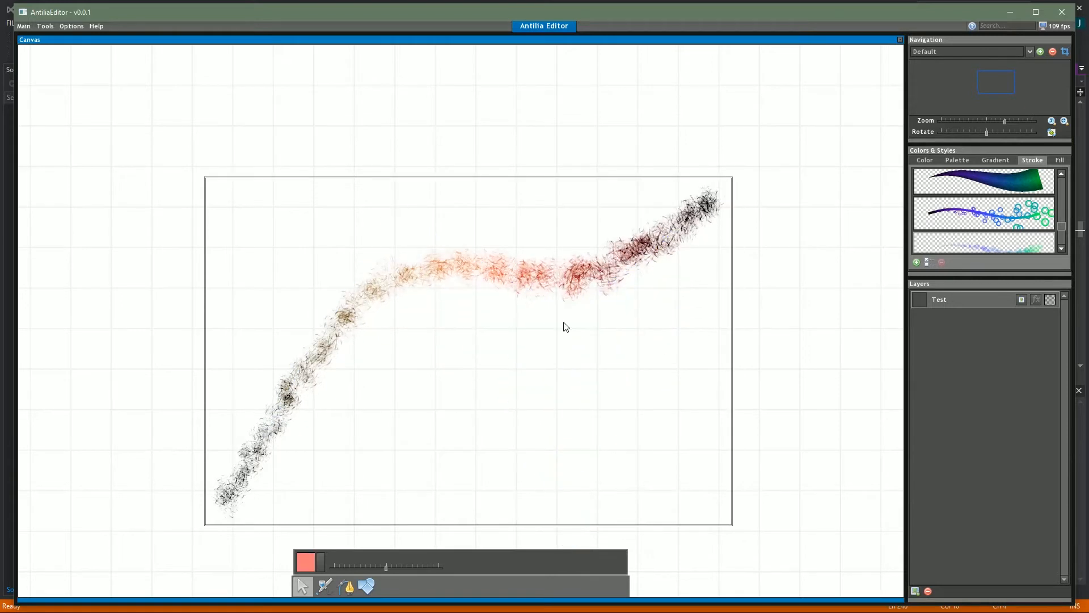
pyautogui.press('Escape')
# - Review the flame-textured spray style's attributes in the stroke style editor and close it
pyautogui.scroll(-3, 539, 324)
pyautogui.scroll(2, 532, 309)
pyautogui.doubleClick(1026, 238)
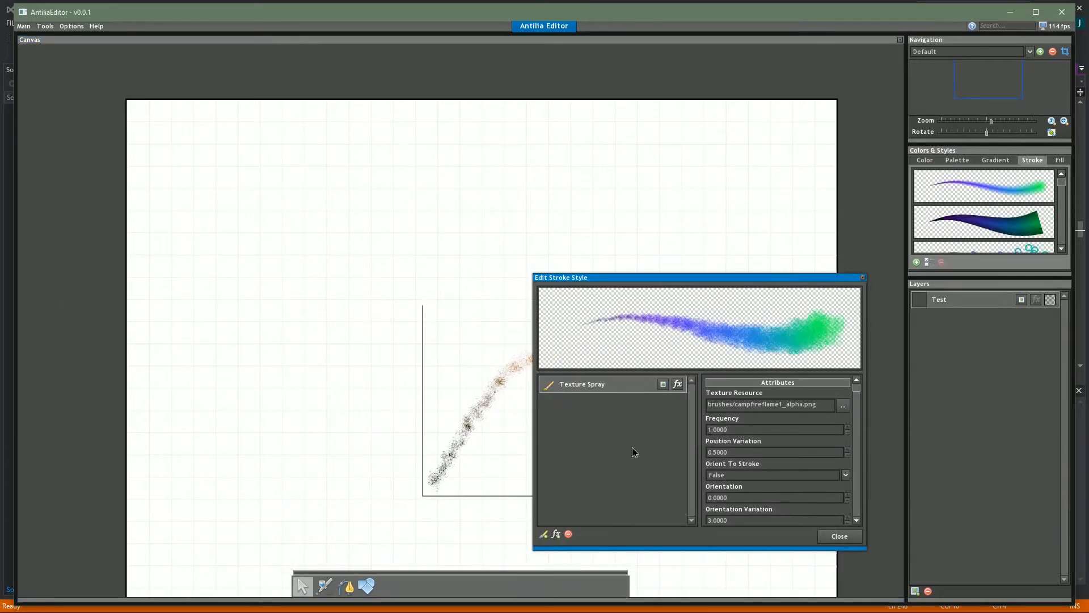
pyautogui.click(834, 536)
# - Paint flame-like orange and red brush strokes near the canvas's left edge with the textured spray style
pyautogui.scroll(-3, 999, 236)
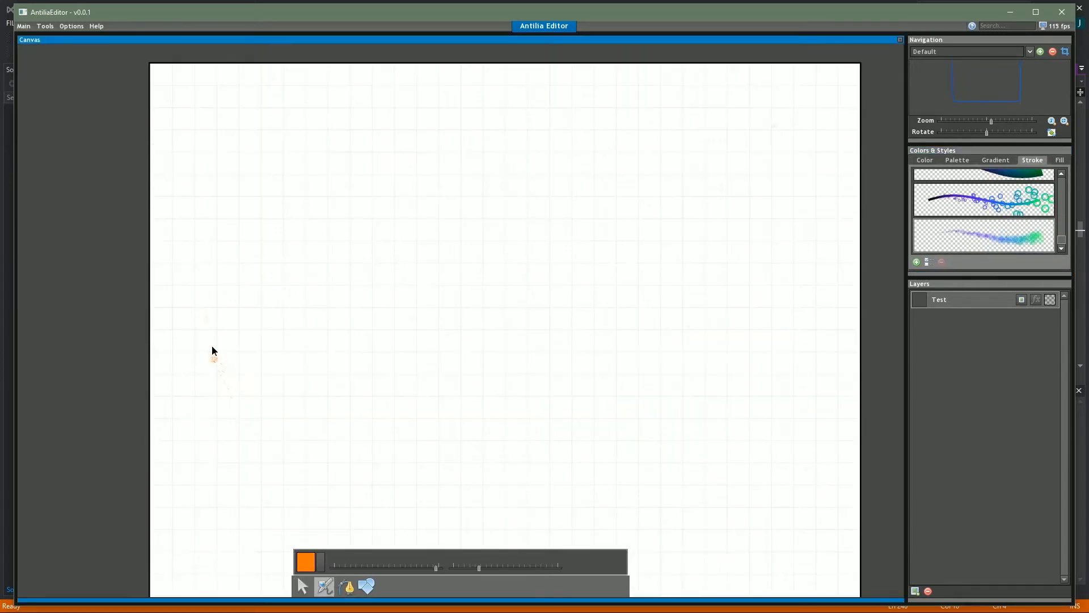
pyautogui.moveTo(212, 348)
pyautogui.mouseDown()
pyautogui.moveTo(222, 282)
pyautogui.moveTo(251, 403)
pyautogui.moveTo(267, 425)
pyautogui.moveTo(263, 406)
pyautogui.moveTo(257, 414)
pyautogui.moveTo(261, 366)
pyautogui.moveTo(287, 448)
pyautogui.mouseUp()
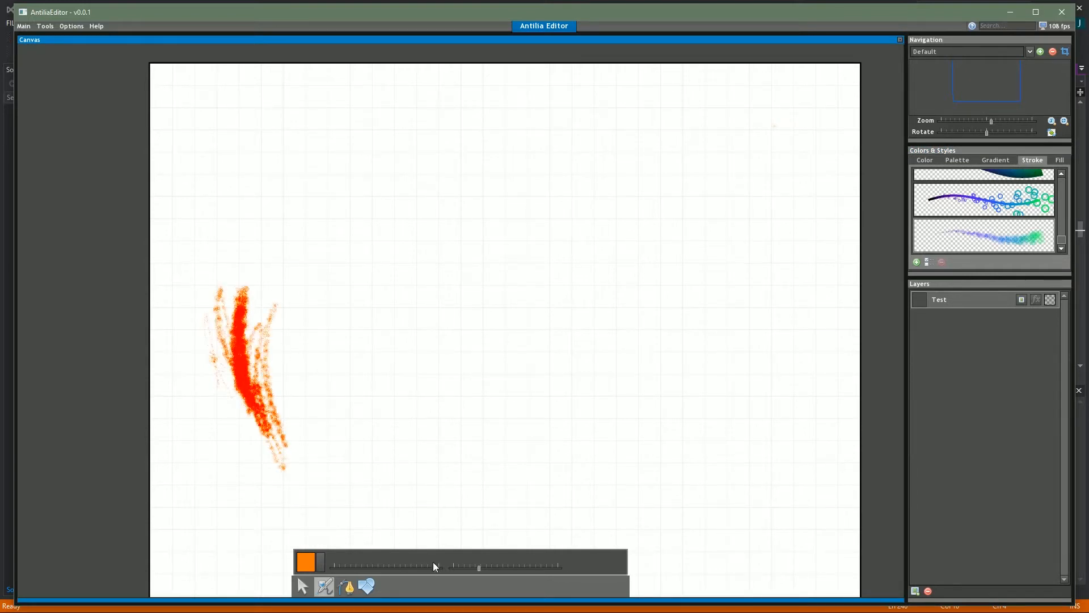
# - Paint more flame strokes: upright ones beside the existing marks, a slanted zigzag above centre and a long wavy stroke below it
pyautogui.moveTo(279, 409)
pyautogui.mouseDown()
pyautogui.moveTo(275, 311)
pyautogui.moveTo(290, 442)
pyautogui.moveTo(295, 369)
pyautogui.moveTo(325, 424)
pyautogui.moveTo(328, 366)
pyautogui.moveTo(404, 227)
pyautogui.mouseUp()
pyautogui.moveTo(655, 222)
pyautogui.mouseDown()
pyautogui.moveTo(498, 296)
pyautogui.moveTo(586, 280)
pyautogui.moveTo(475, 343)
pyautogui.mouseUp()
pyautogui.moveTo(466, 452); pyautogui.dragTo(859, 389)
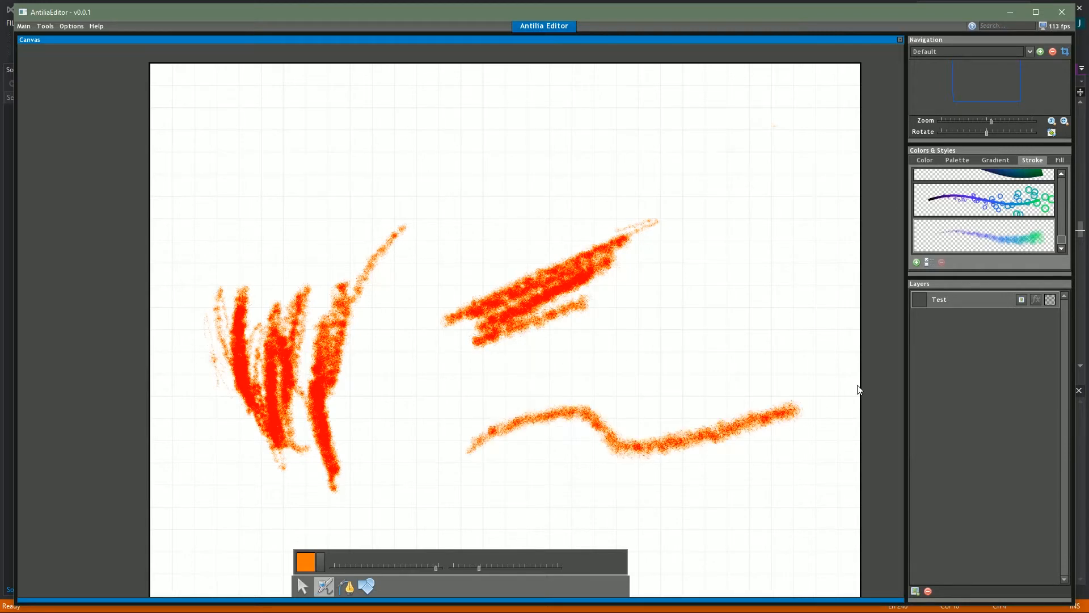
# - Edit the wavy stroke's points and delete surplus ones along its dip and rising right part, nudging a remaining point to even the spacing
pyautogui.click(303, 586)
pyautogui.click(590, 418)
pyautogui.click(592, 417)
pyautogui.press('Delete')
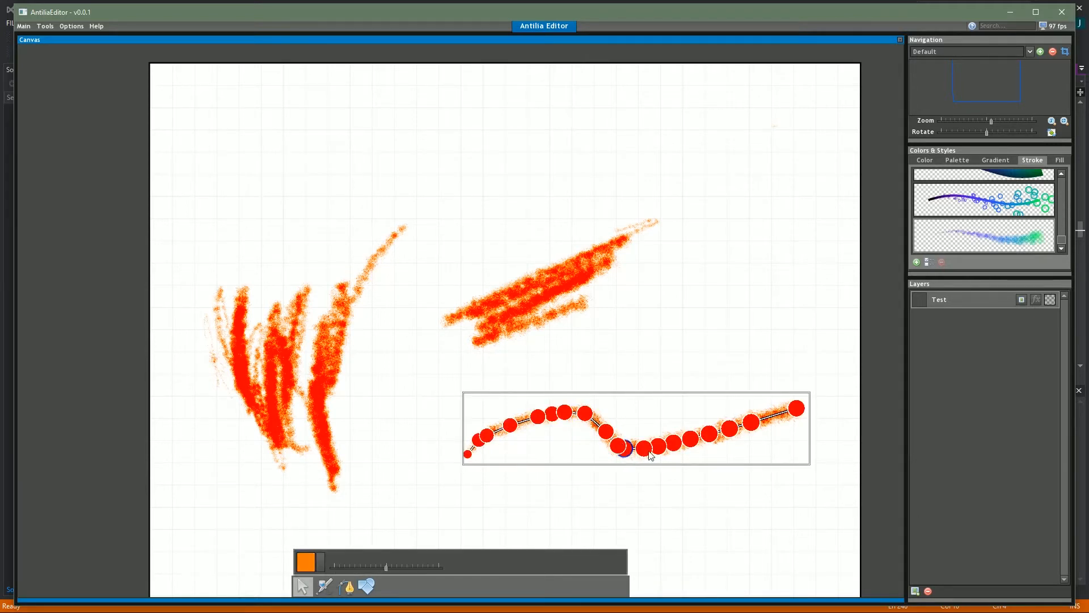
pyautogui.press('Delete')
pyautogui.press('Delete')
pyautogui.click(731, 429)
pyautogui.press('Delete')
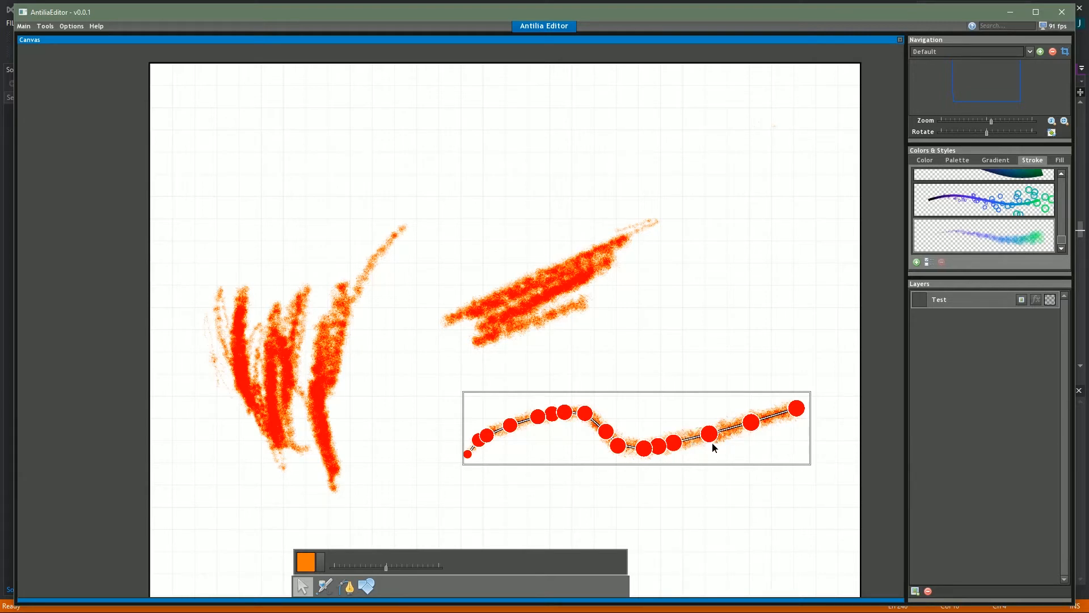
pyautogui.click(673, 442)
pyautogui.press('Delete')
pyautogui.moveTo(666, 445); pyautogui.dragTo(687, 446)
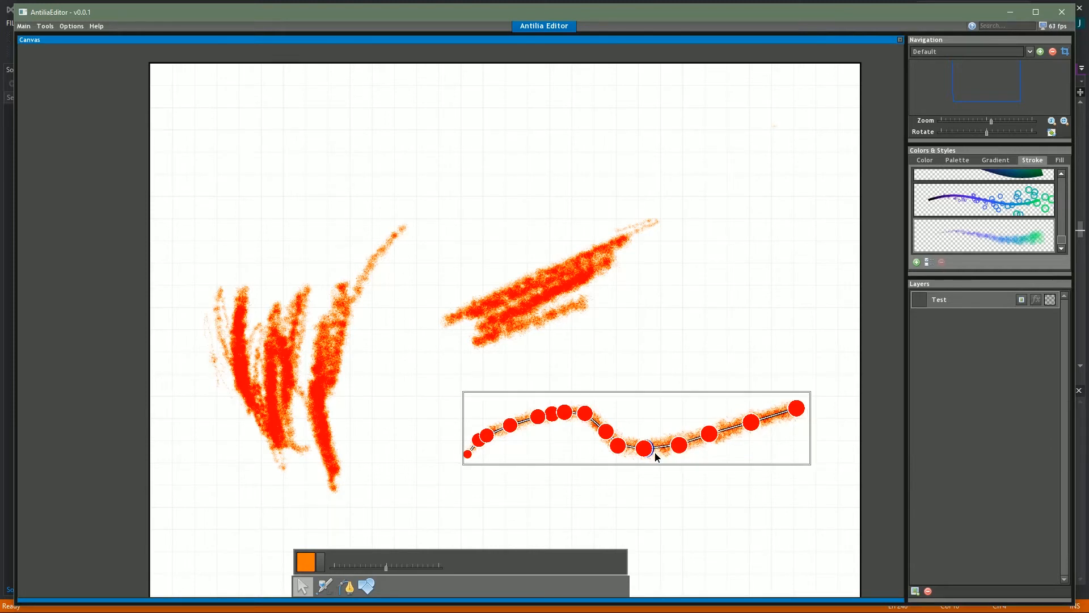
# - Adjust the wavy stroke's dip and crest points, and thin out its left part to a single repositioned bend point near the start
pyautogui.moveTo(616, 450)
pyautogui.mouseDown()
pyautogui.moveTo(596, 444)
pyautogui.moveTo(598, 404)
pyautogui.moveTo(578, 416)
pyautogui.moveTo(589, 409)
pyautogui.mouseUp()
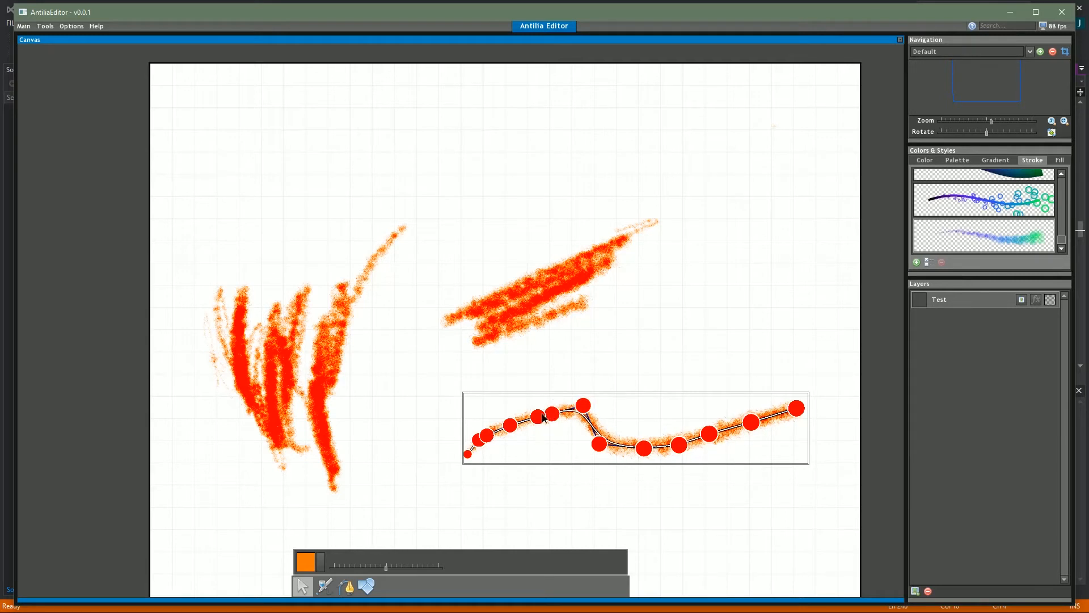
pyautogui.doubleClick(487, 438)
pyautogui.doubleClick(492, 427)
pyautogui.doubleClick(512, 424)
pyautogui.moveTo(538, 417); pyautogui.dragTo(495, 423)
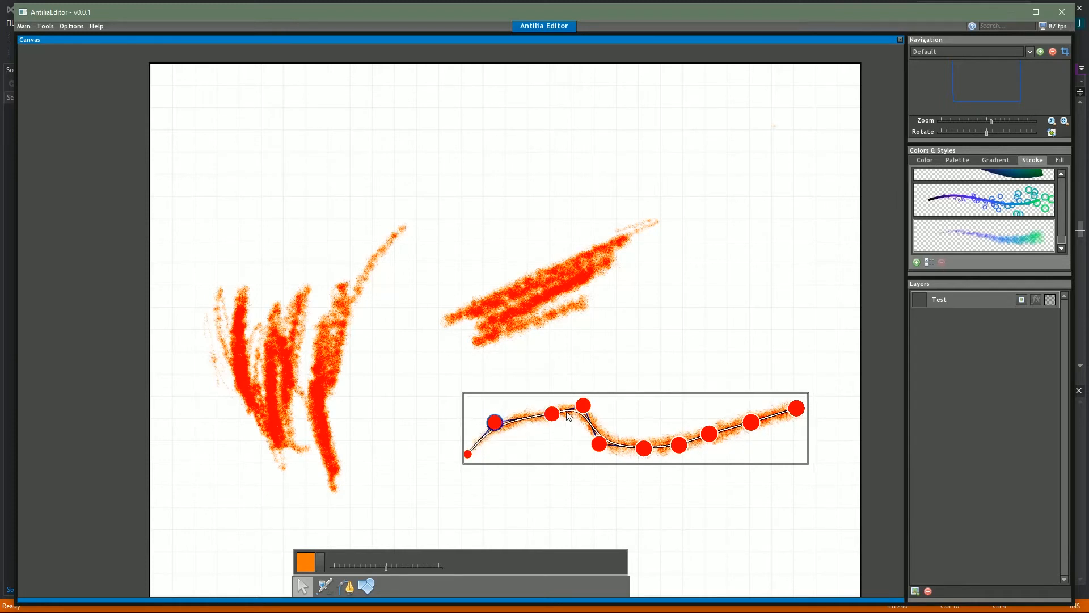
# - Move the wavy stroke's crest point up and right into a sharp peak, undoing the curve handles tried on it
pyautogui.click(584, 404)
pyautogui.scroll(1, 588, 410)
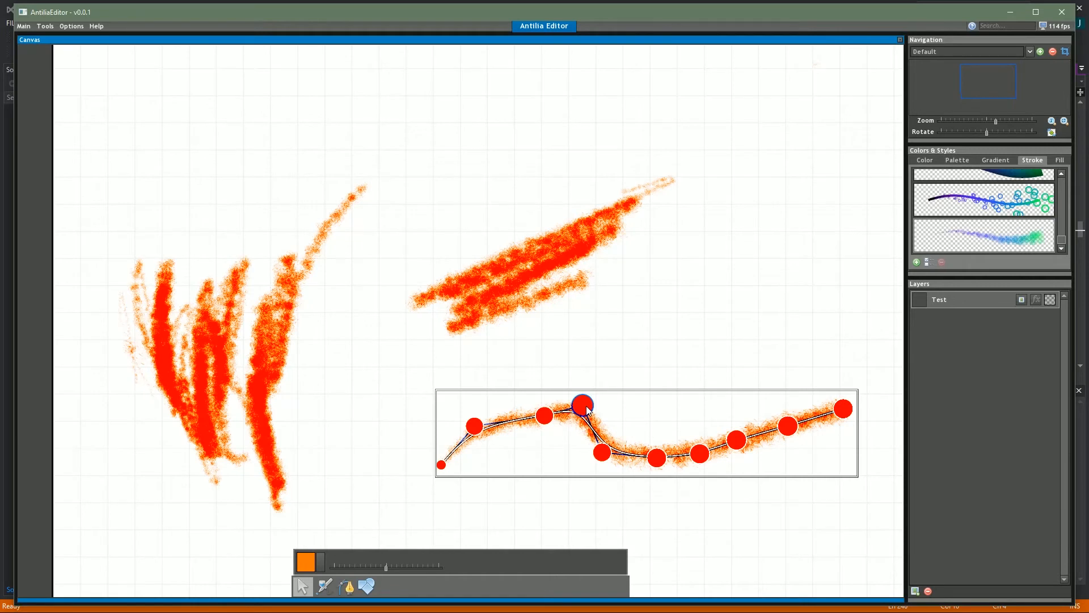
pyautogui.moveTo(587, 409); pyautogui.dragTo(607, 394)
pyautogui.doubleClick(604, 406)
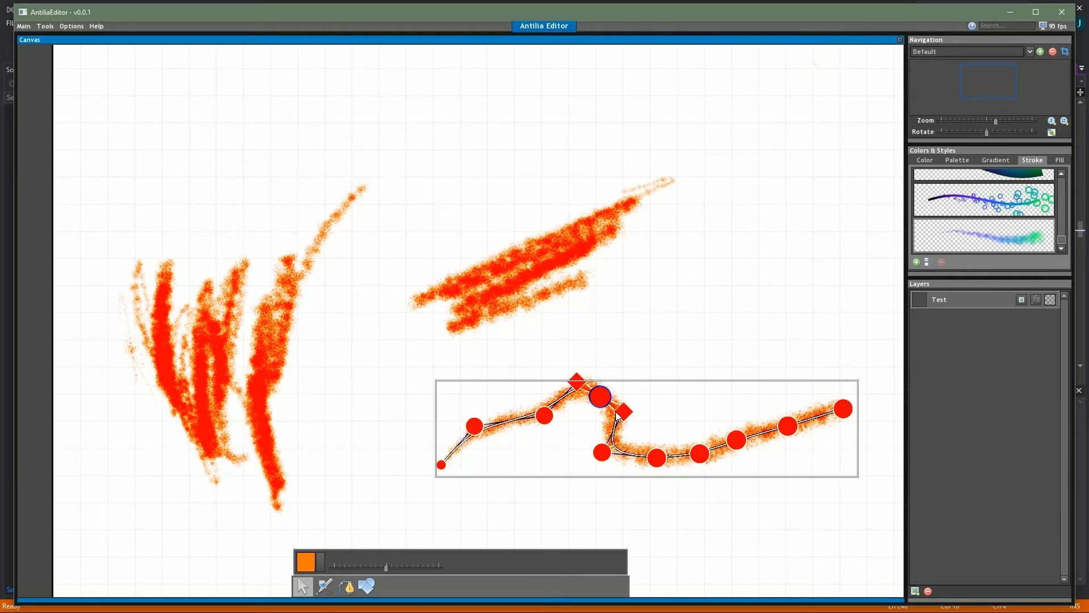
pyautogui.hotkey('ctrl', 'z')
pyautogui.hotkey('ctrl', 'z')
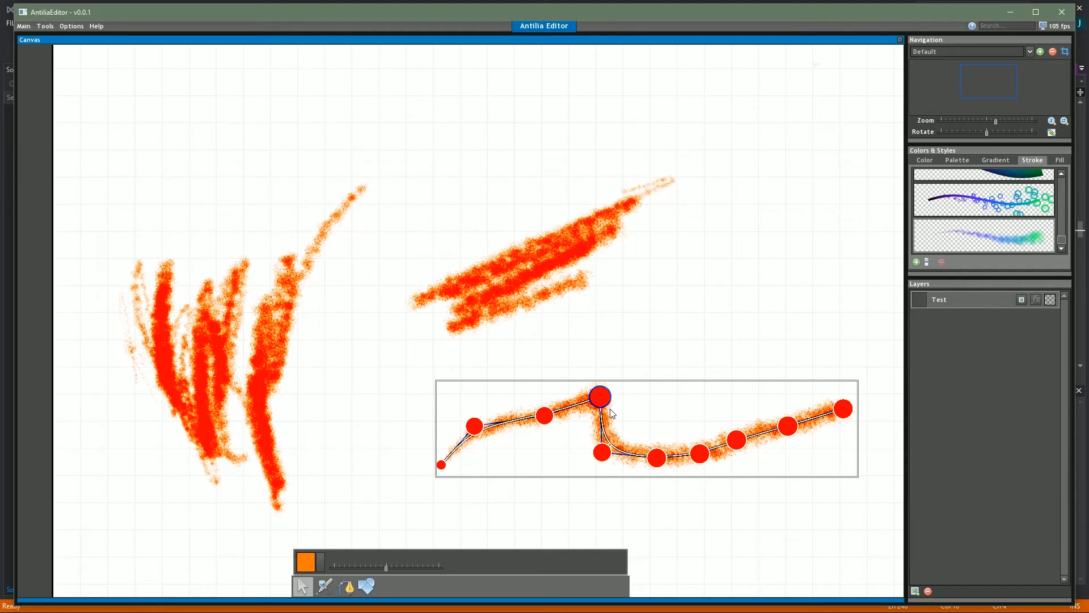
pyautogui.moveTo(604, 401); pyautogui.dragTo(610, 391)
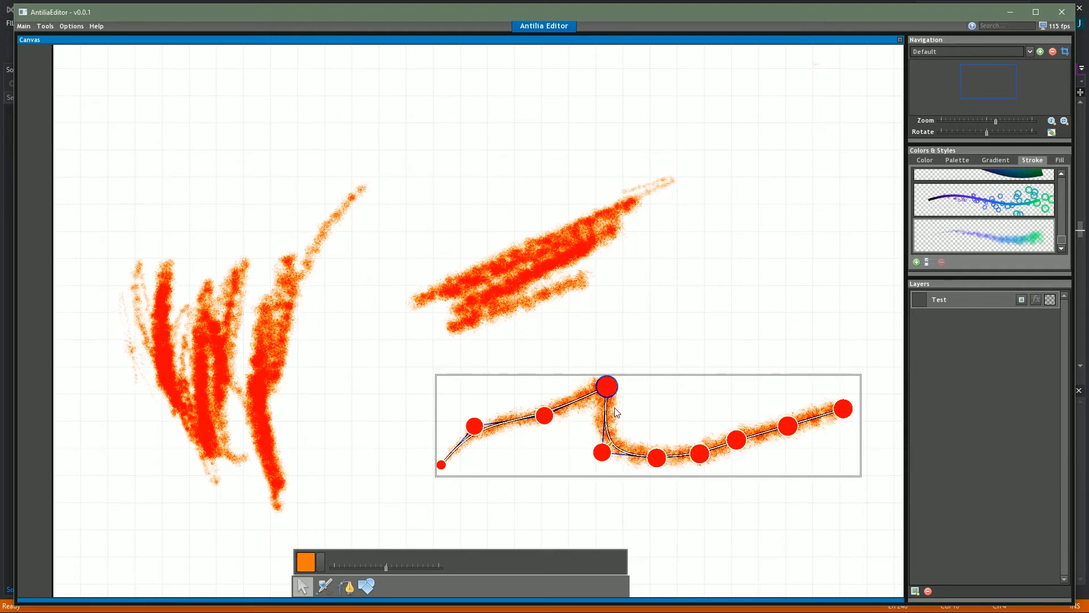
# - Recolour the wavy stroke's point directly below the peak to a yellower orange and select the neighbouring point in the dip
pyautogui.click(610, 451)
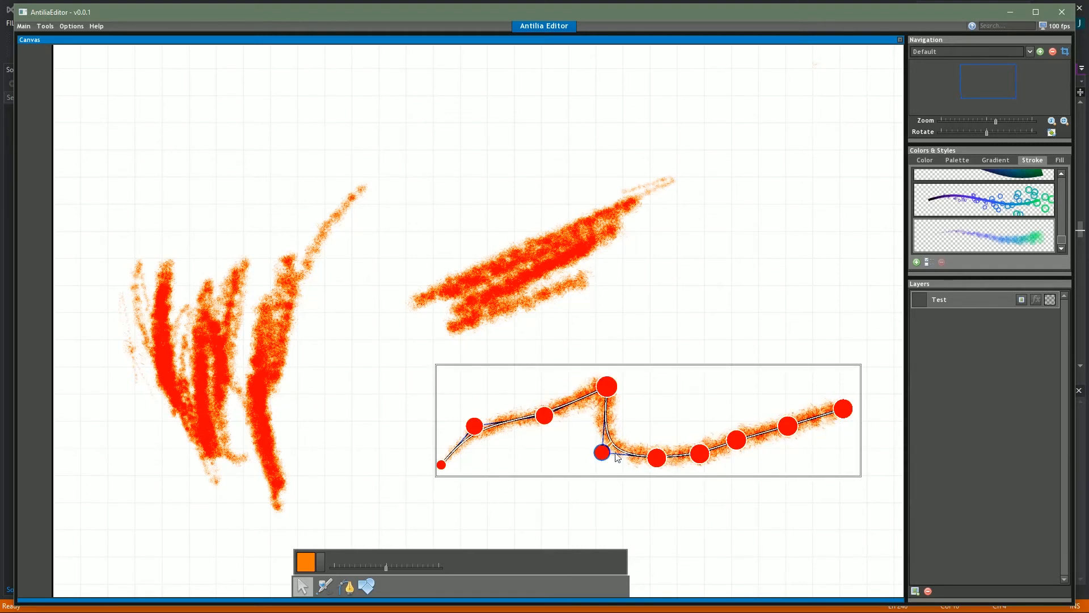
pyautogui.click(301, 559)
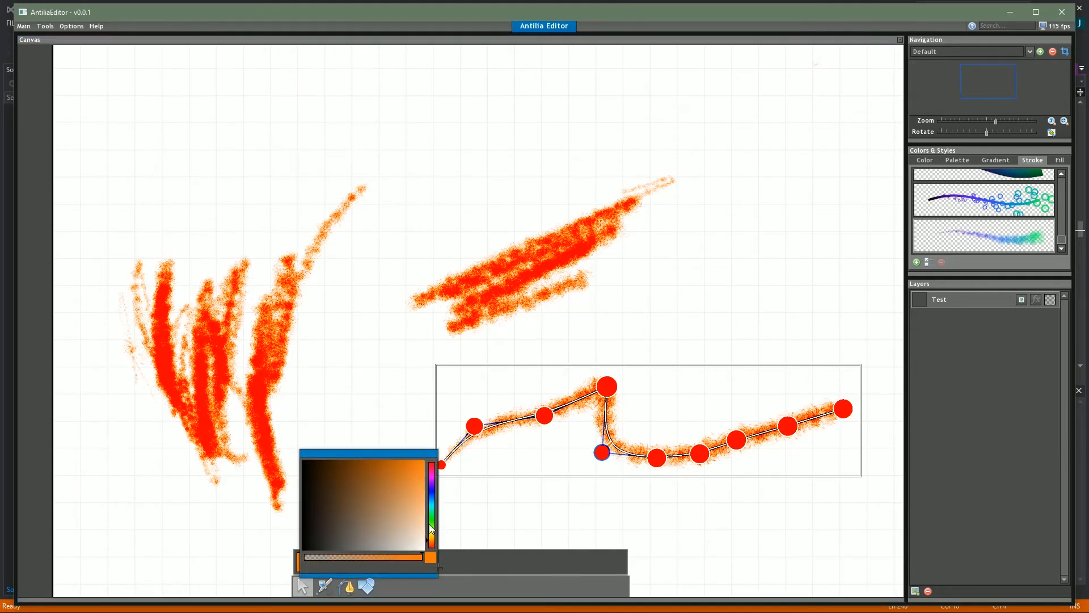
pyautogui.click(431, 536)
pyautogui.moveTo(433, 538); pyautogui.dragTo(433, 540)
pyautogui.click(658, 457)
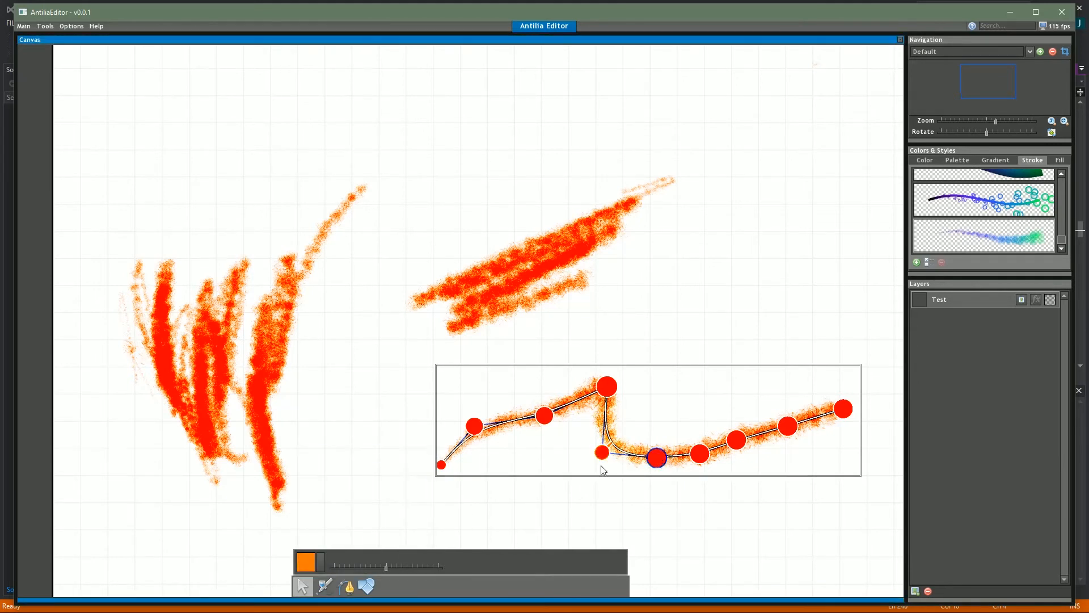
# - Add a Color Variation effect to the Texture Spray stroke style and set its Hue Variation to 0.1
pyautogui.doubleClick(1010, 248)
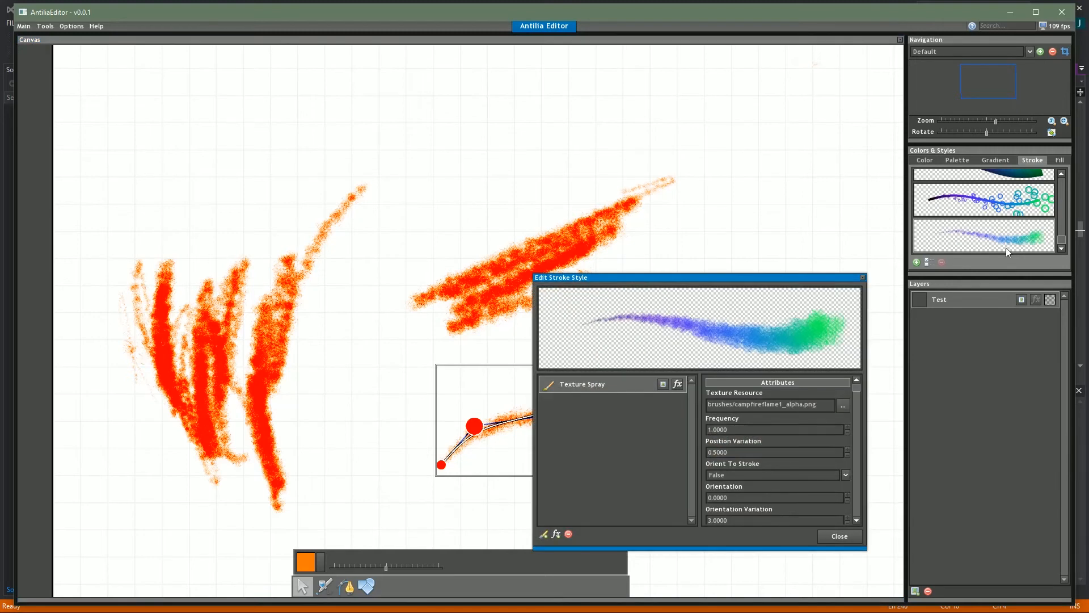
pyautogui.click(557, 534)
pyautogui.click(578, 541)
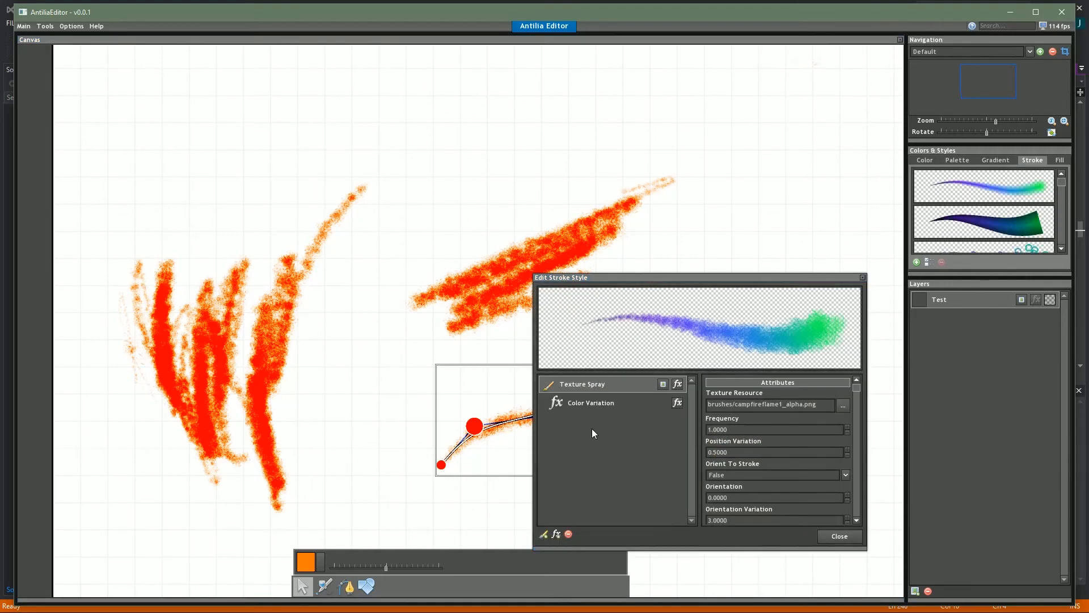
pyautogui.click(591, 402)
pyautogui.click(848, 401)
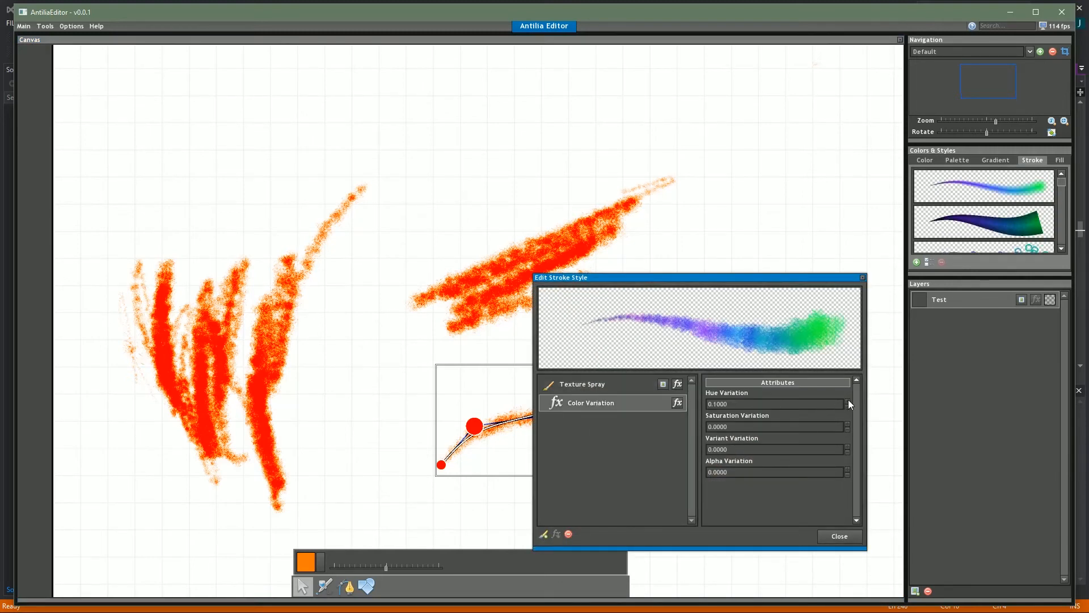
# - Add a Modify Size effect with the Add-Random operation to the spray style, close the style editor and reselect the style
pyautogui.click(728, 445)
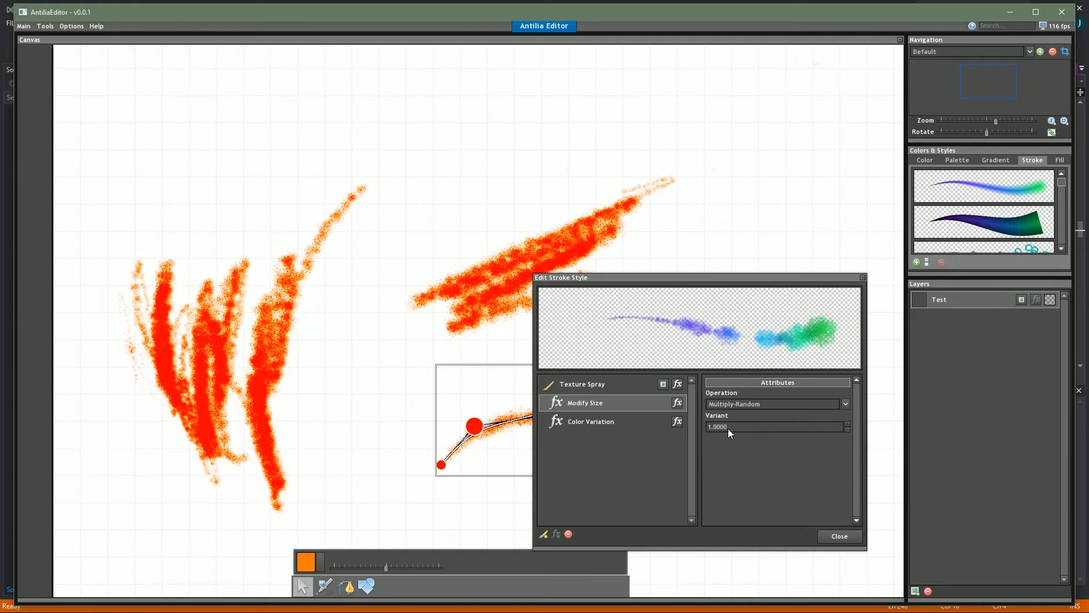
pyautogui.click(731, 406)
pyautogui.click(729, 437)
pyautogui.click(734, 427)
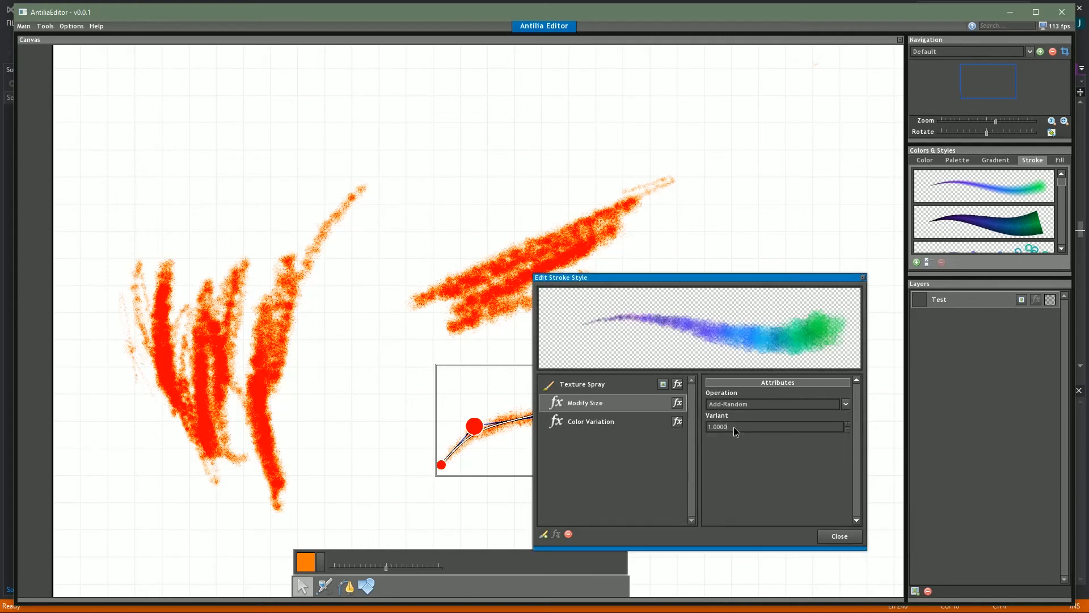
pyautogui.press('Return')
pyautogui.click(832, 535)
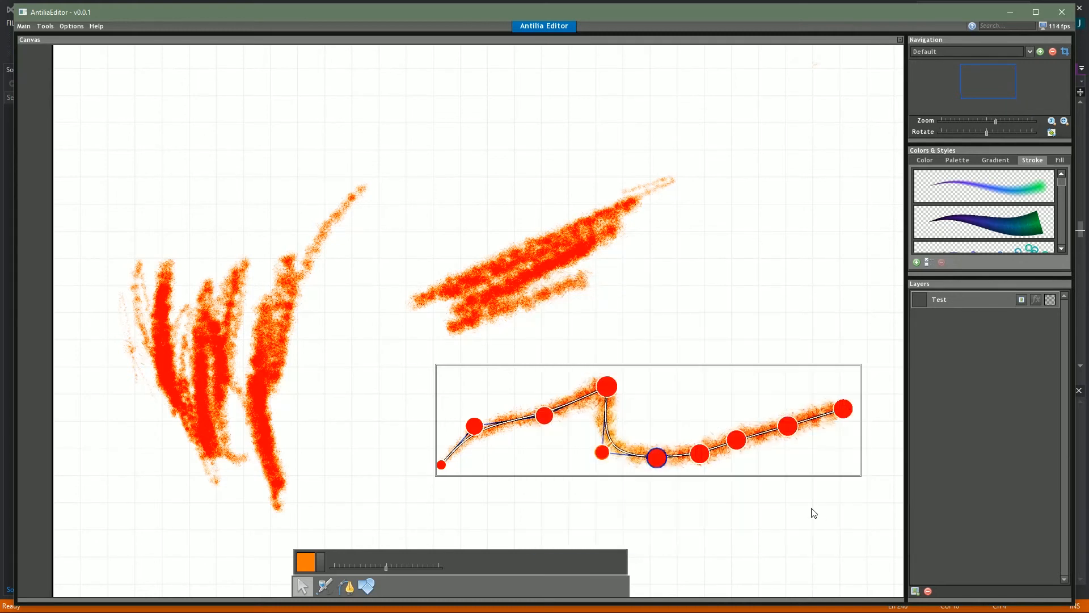
pyautogui.scroll(-3, 996, 233)
pyautogui.click(1002, 240)
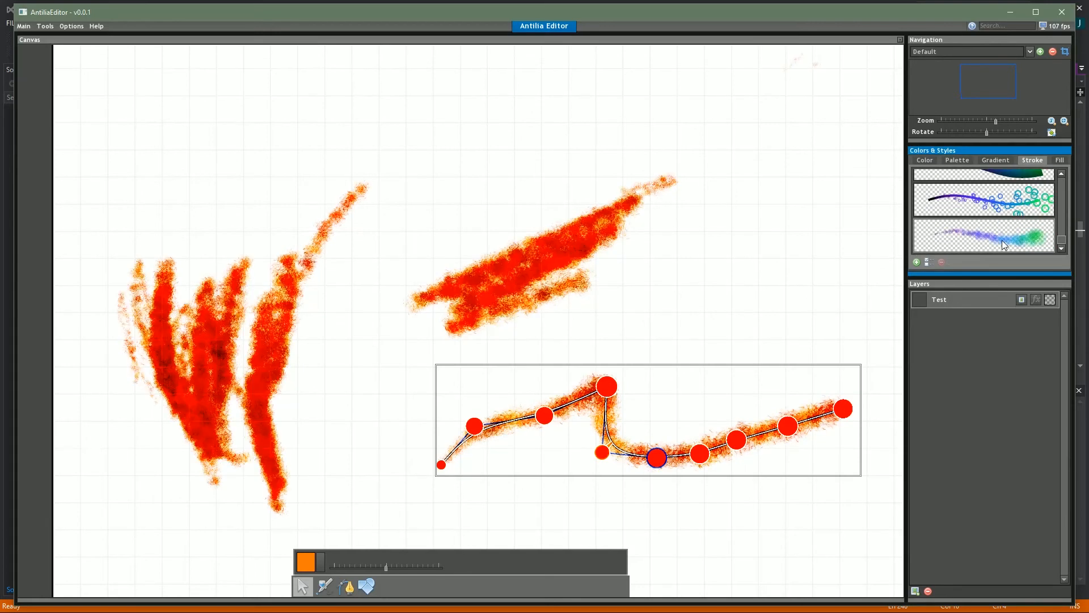
# - Reopen the wavy stroke's points, shift the point below the peak slightly left and recolour the third point from the right end blue
pyautogui.moveTo(643, 404); pyautogui.dragTo(618, 362)
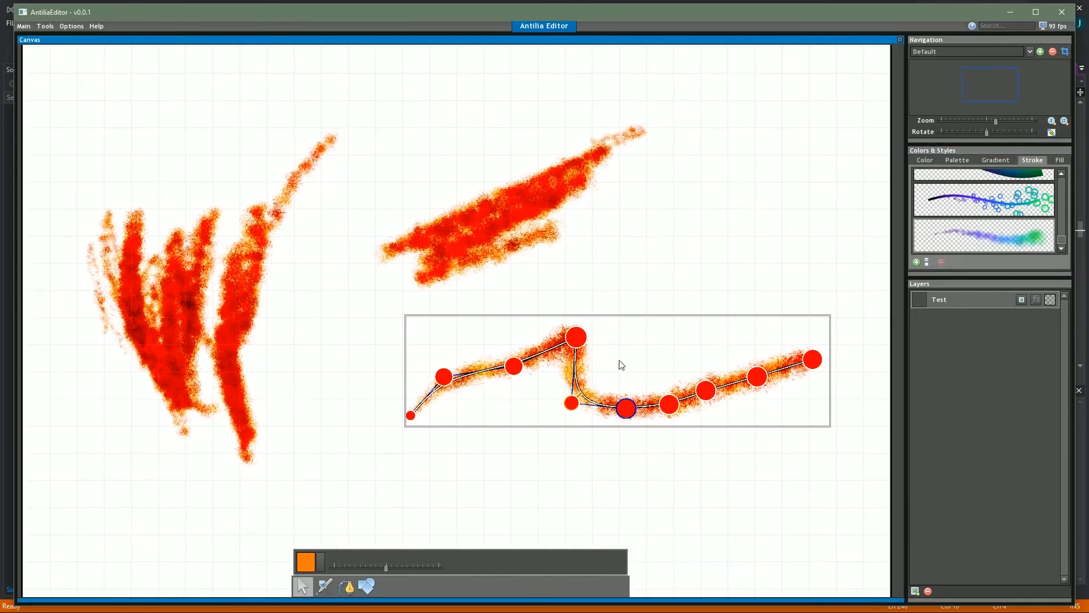
pyautogui.click(616, 363)
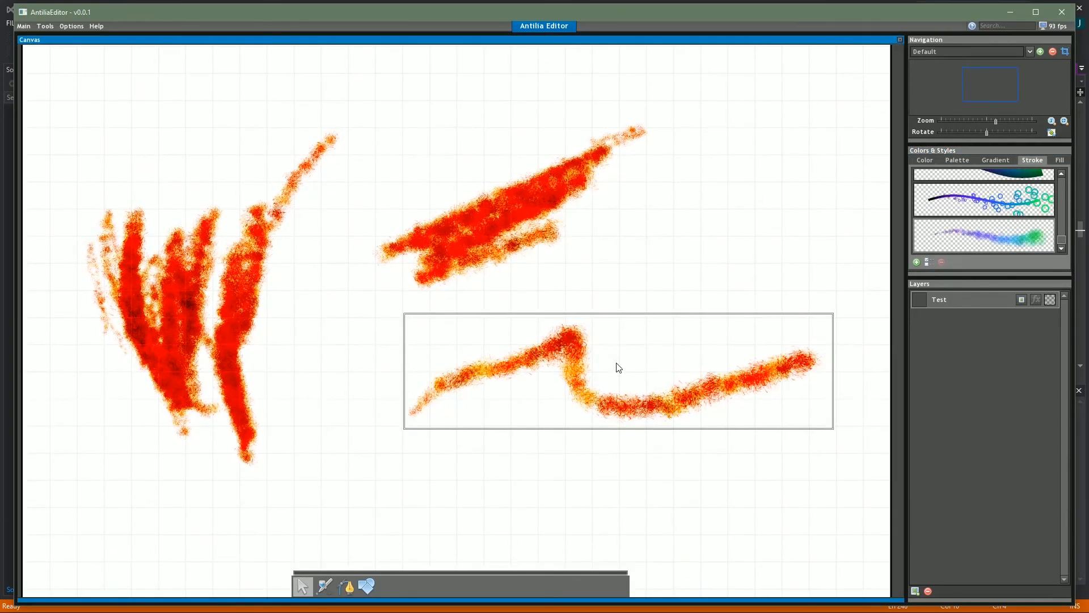
pyautogui.click(595, 408)
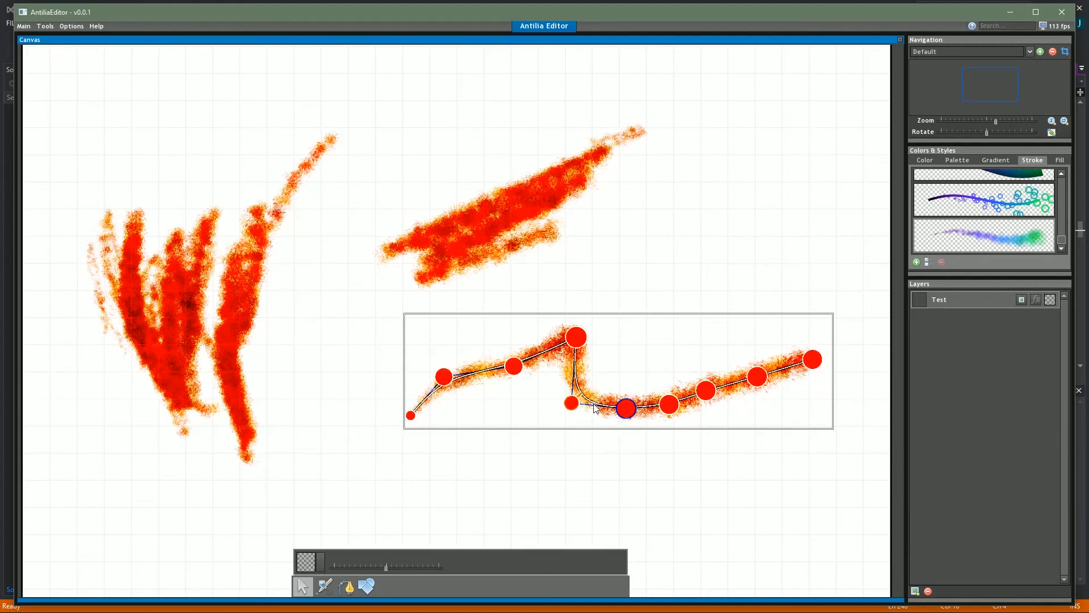
pyautogui.click(566, 403)
pyautogui.click(713, 391)
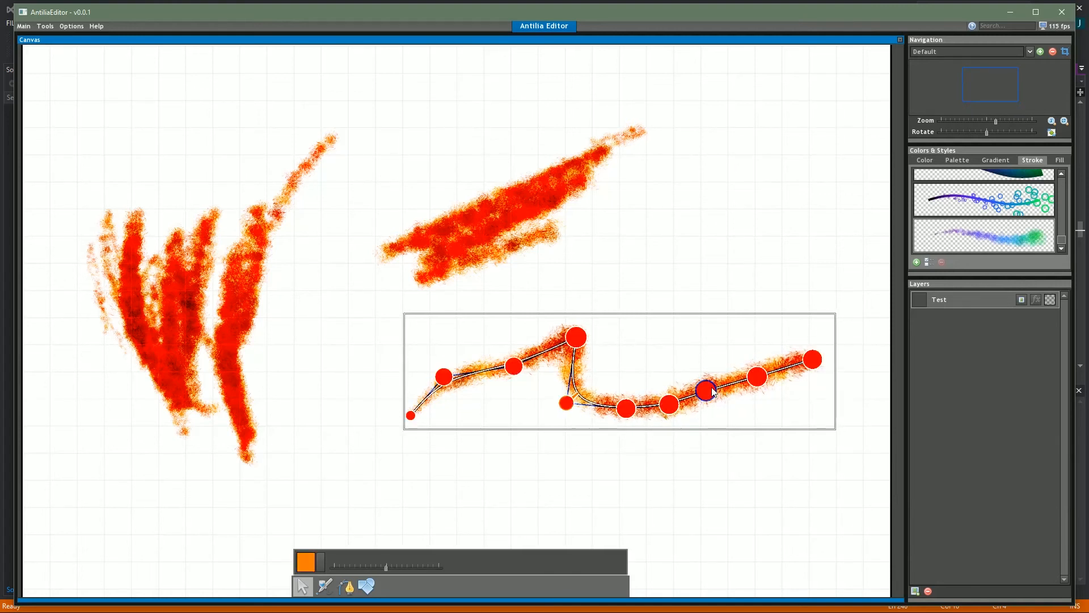
pyautogui.click(306, 565)
pyautogui.click(419, 472)
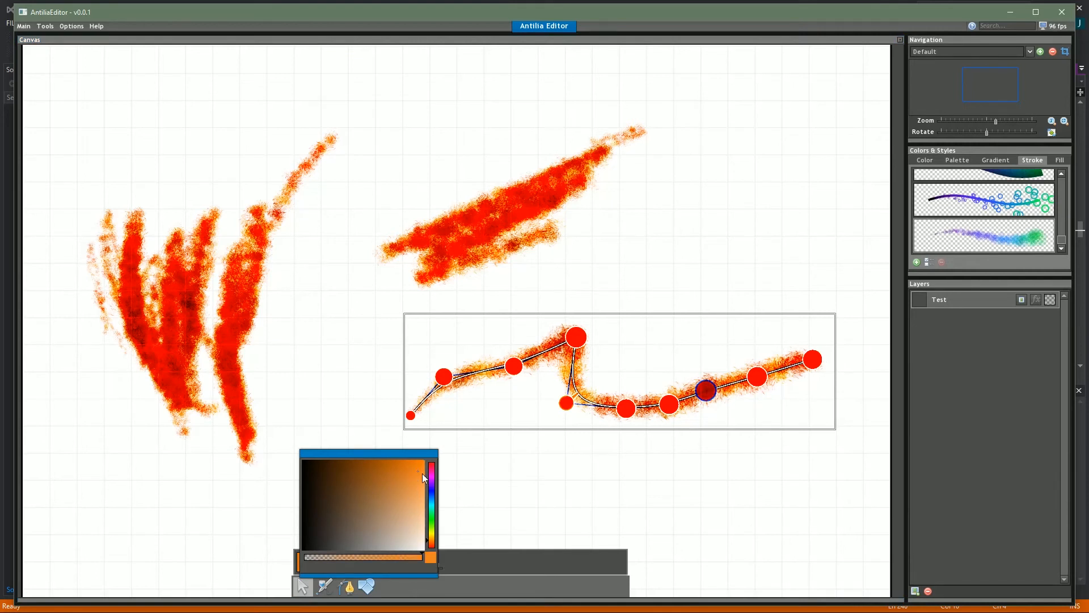
pyautogui.click(433, 500)
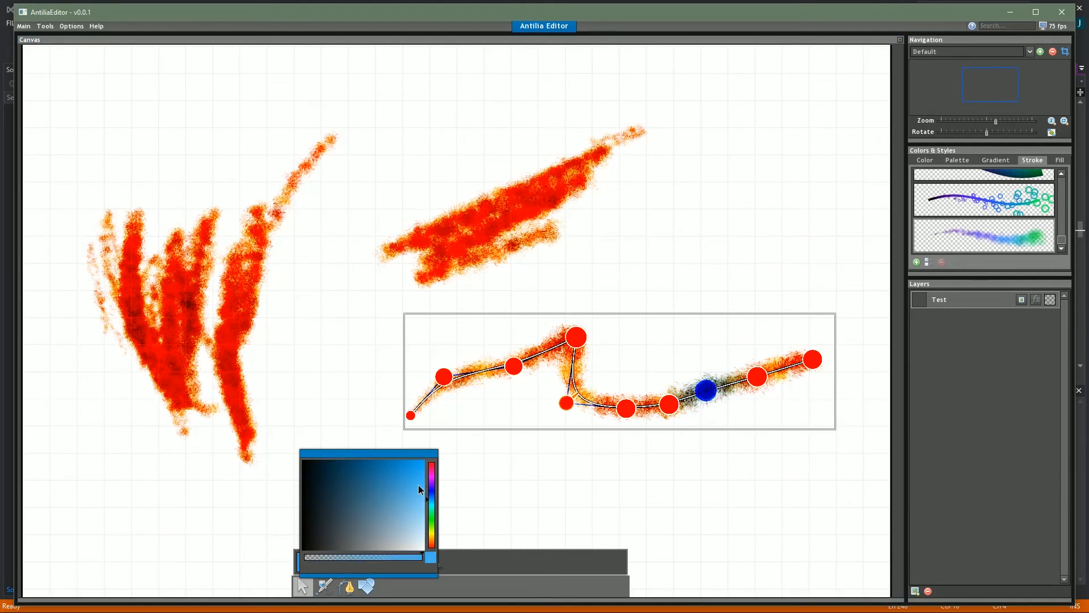
# - Recolour the second point from the wavy stroke's right end turquoise and close the colour picker
pyautogui.click(759, 379)
pyautogui.click(308, 561)
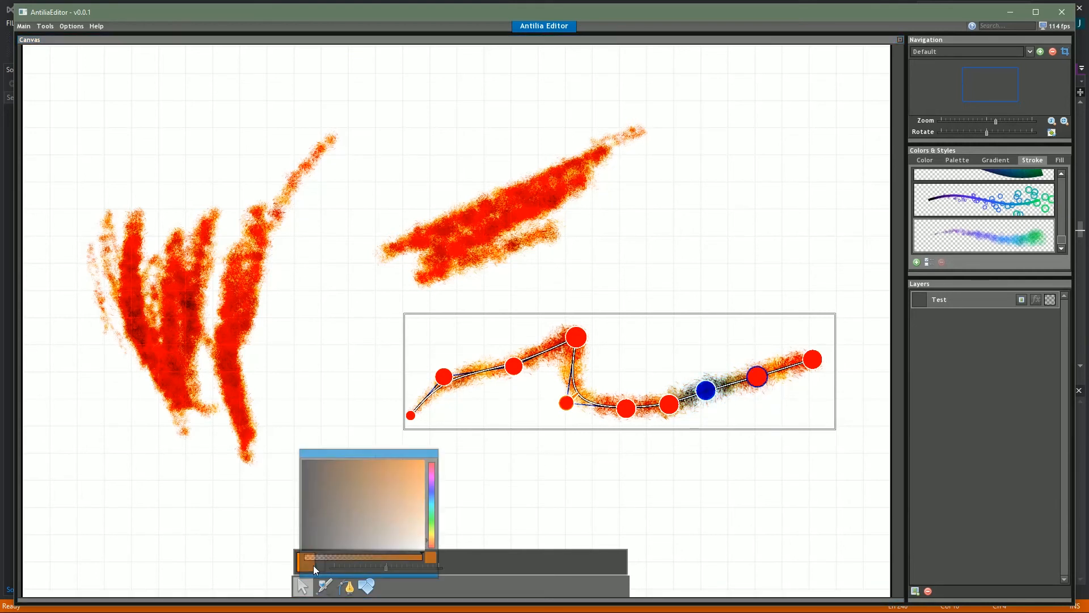
pyautogui.moveTo(432, 520); pyautogui.dragTo(420, 479)
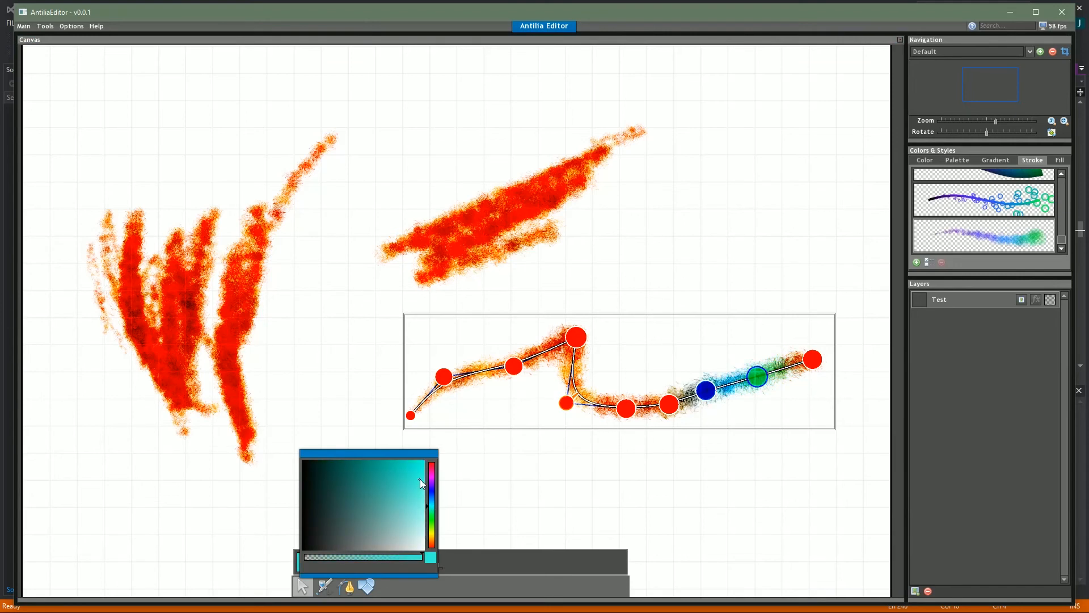
pyautogui.click(559, 462)
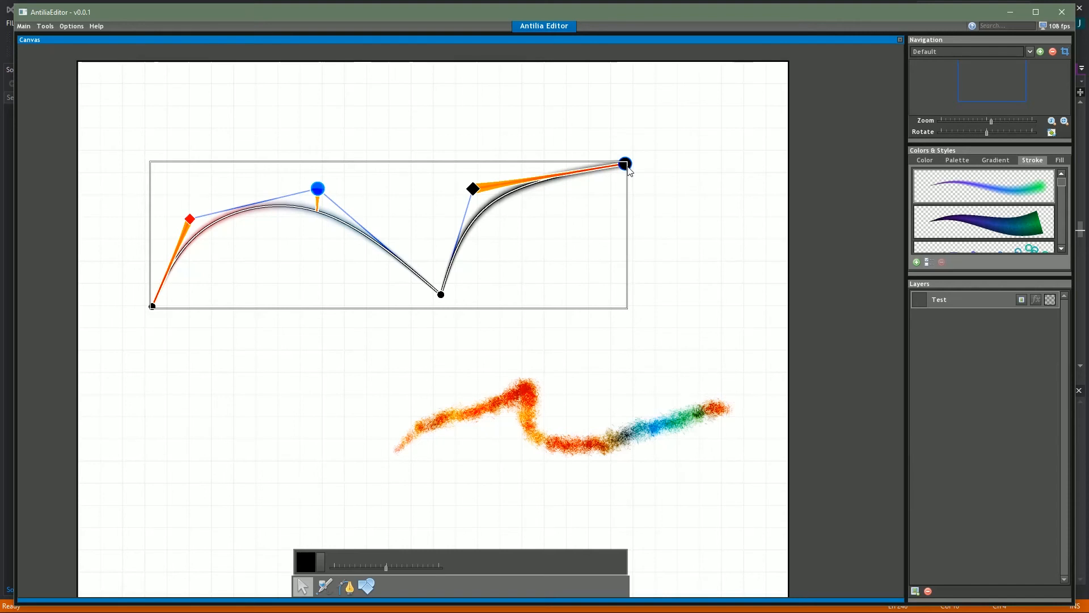
# - Recolour the upper curve's right end point red, its neighbouring control point light orange and the middle corner magenta, and leave point editing
pyautogui.click(318, 564)
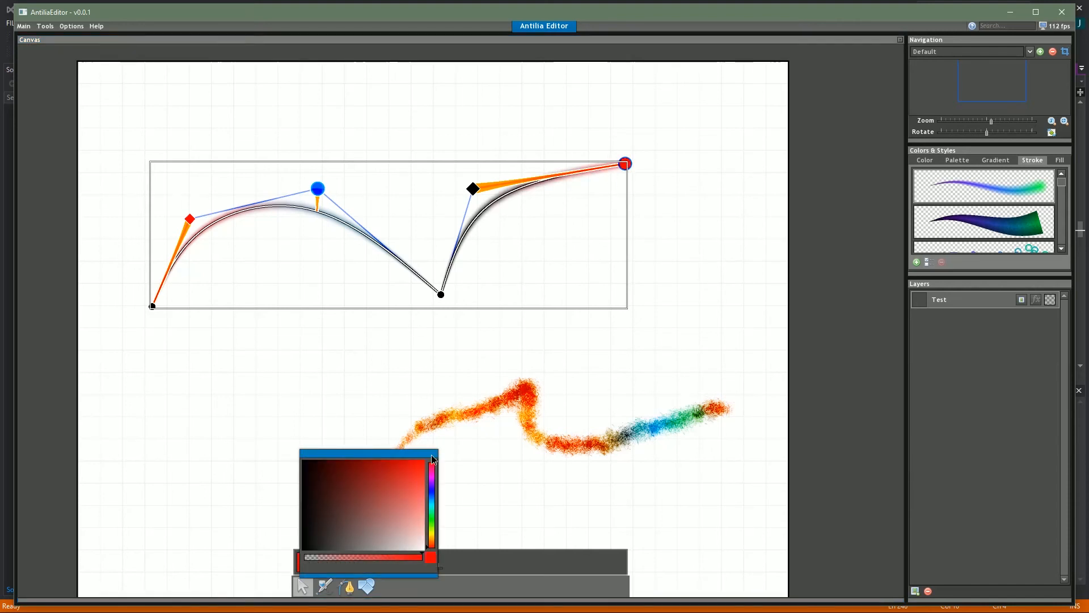
pyautogui.click(478, 199)
pyautogui.click(302, 568)
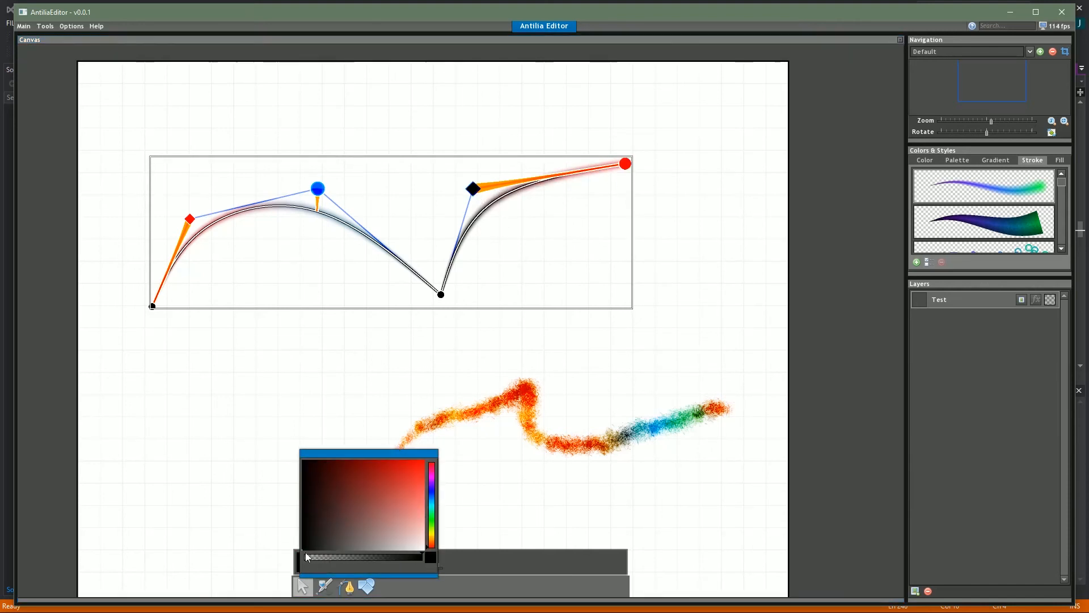
pyautogui.click(432, 540)
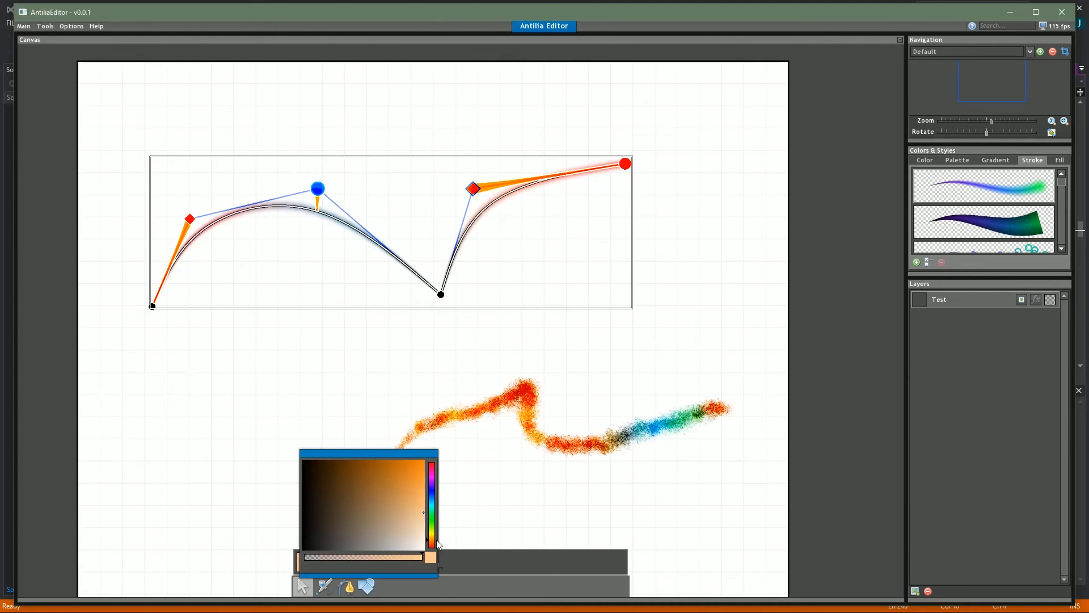
pyautogui.click(543, 361)
pyautogui.click(537, 351)
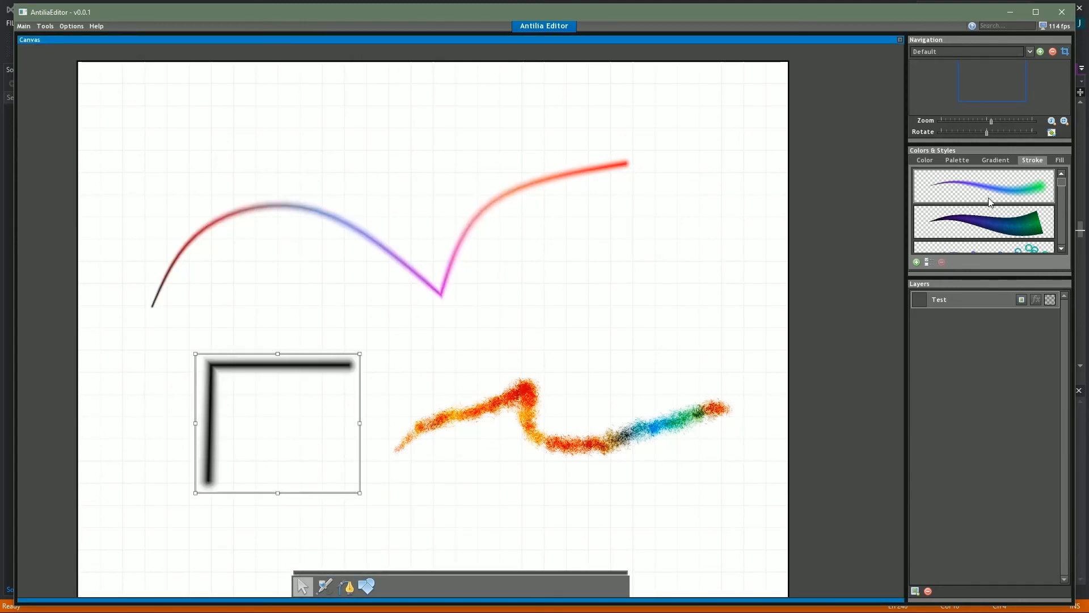
# - Replace the brush in the first soft-edged stroke style with a Pen and close the style editor
pyautogui.doubleClick(991, 202)
pyautogui.click(578, 392)
pyautogui.click(568, 533)
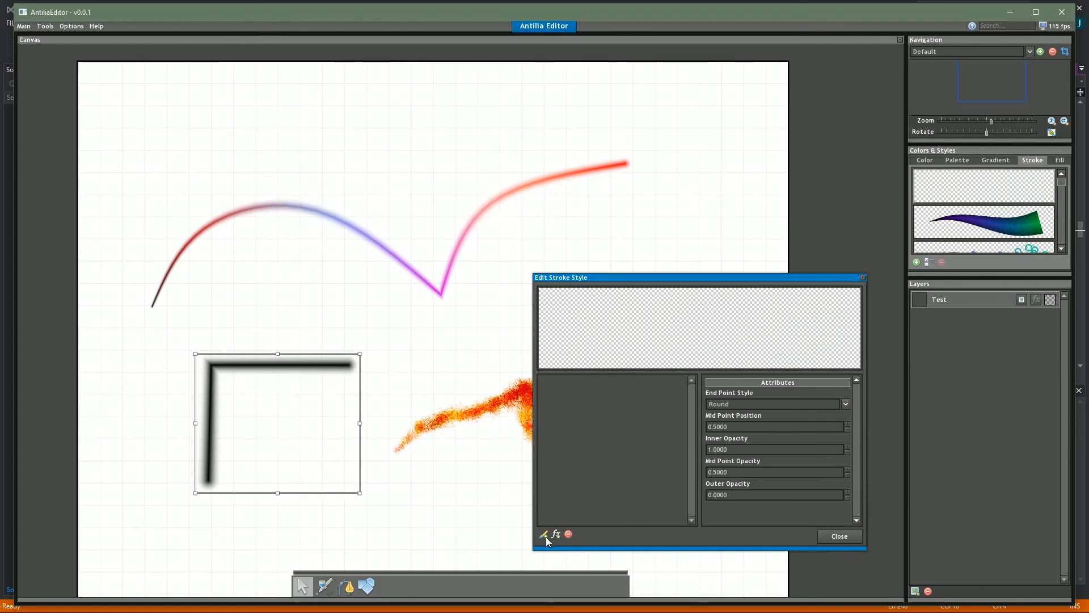
pyautogui.click(544, 534)
pyautogui.click(573, 577)
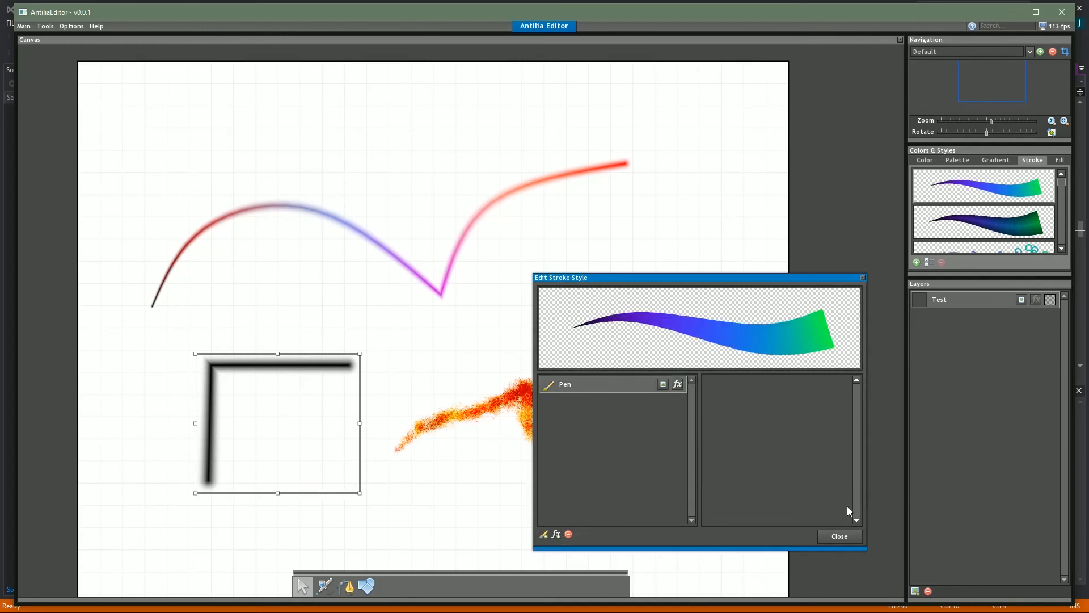
pyautogui.click(839, 536)
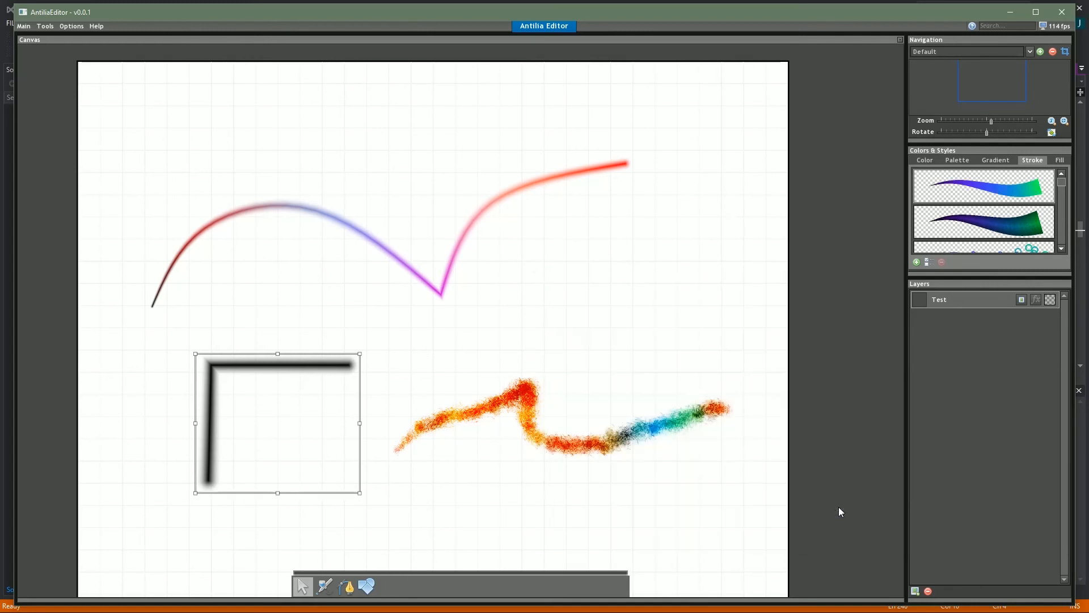
# - Deselect the black L-shaped stroke and move its lower end up above the corner
pyautogui.click(406, 356)
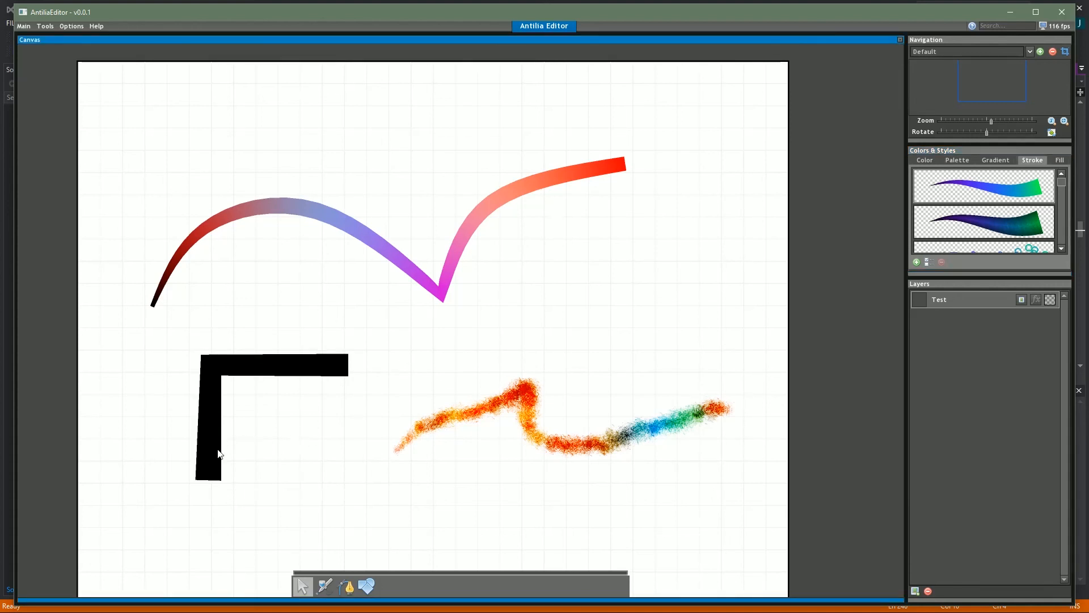
pyautogui.moveTo(208, 480)
pyautogui.mouseDown()
pyautogui.moveTo(187, 475)
pyautogui.moveTo(161, 405)
pyautogui.moveTo(158, 310)
pyautogui.moveTo(194, 311)
pyautogui.mouseUp()
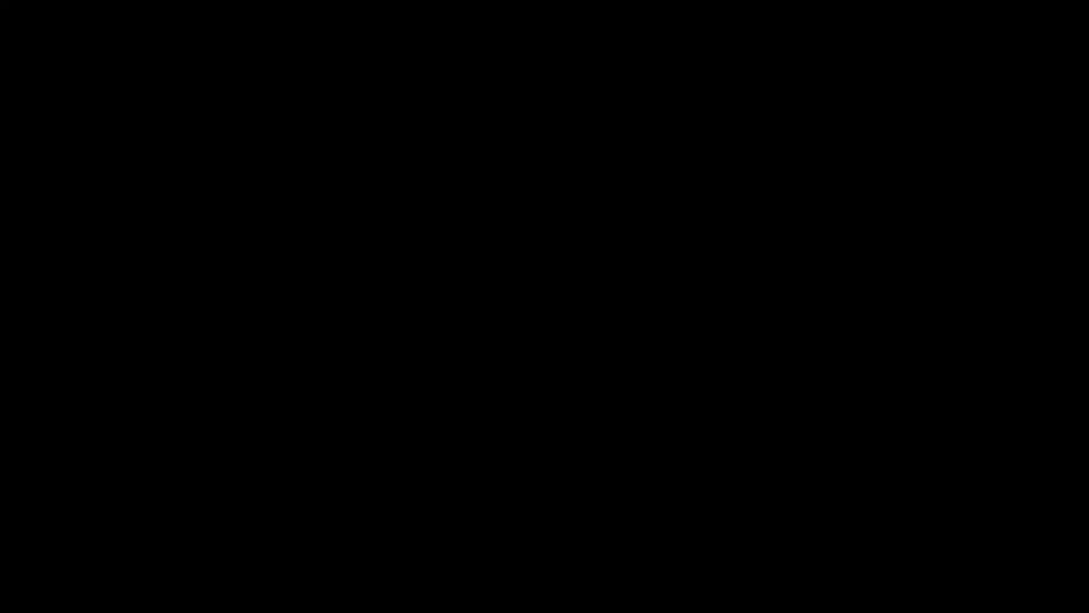